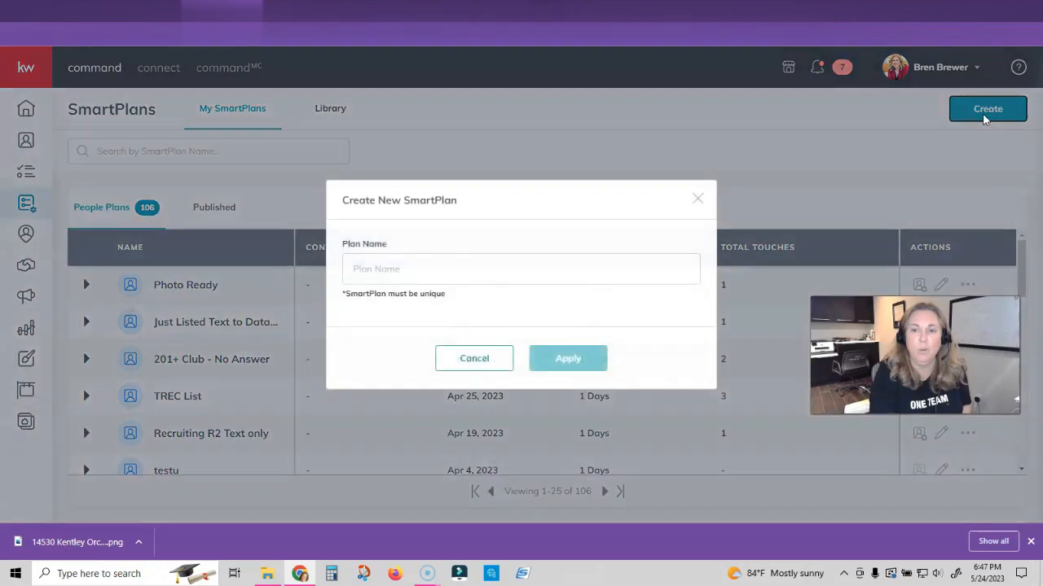
# - Create a new SmartPlan named with the property address and 'June 2 2023'
pyautogui.click(462, 267)
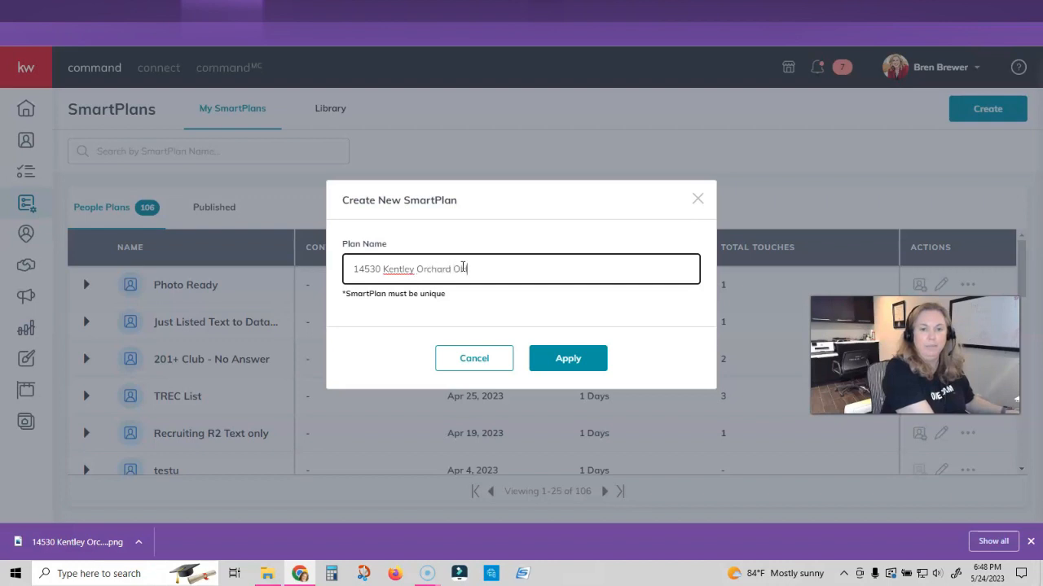
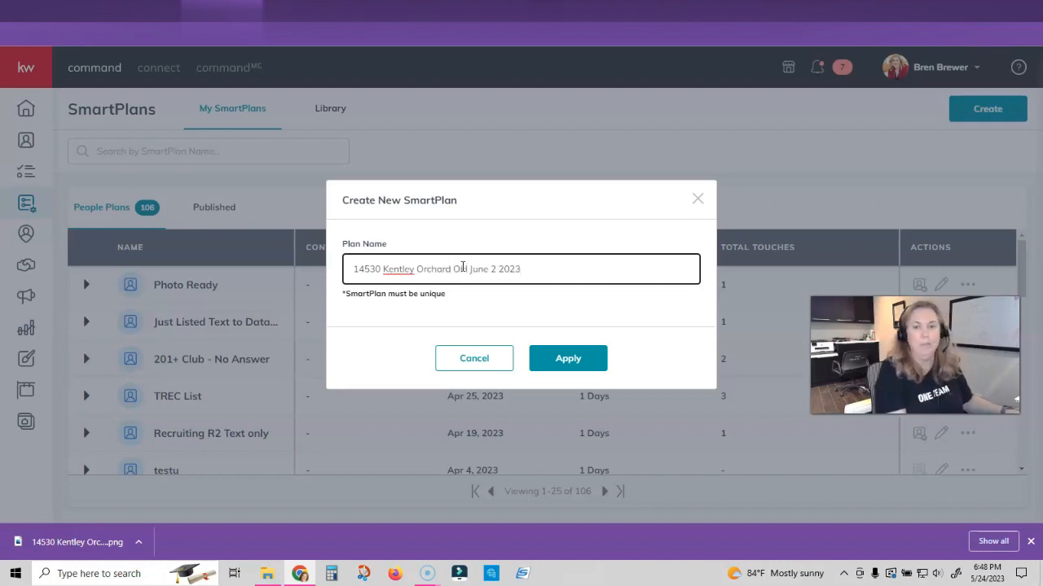
pyautogui.click(604, 358)
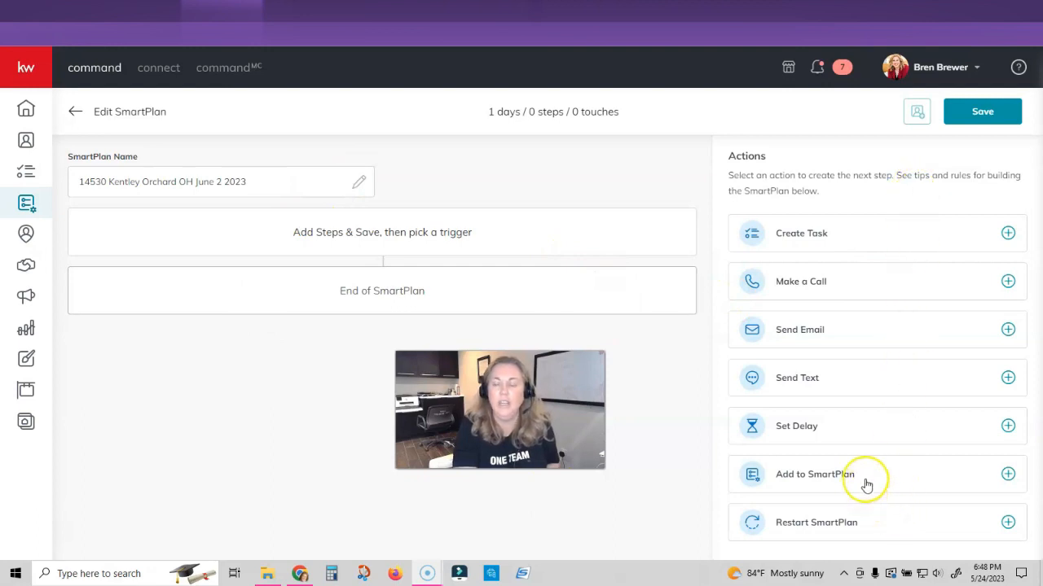
# - Add a Send Email step with an open-house subject line, set to a design-based email
pyautogui.click(877, 336)
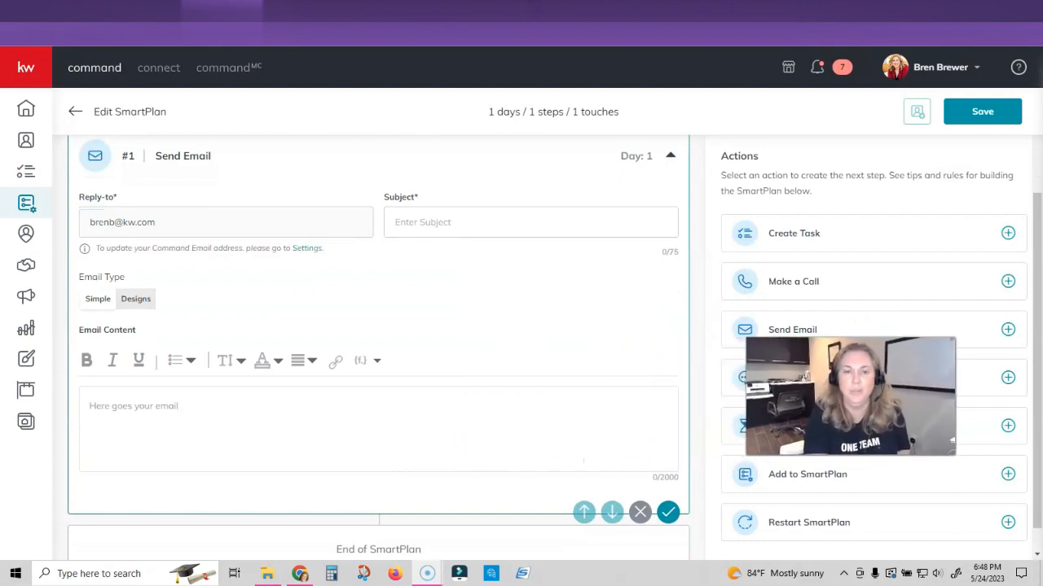
pyautogui.click(436, 222)
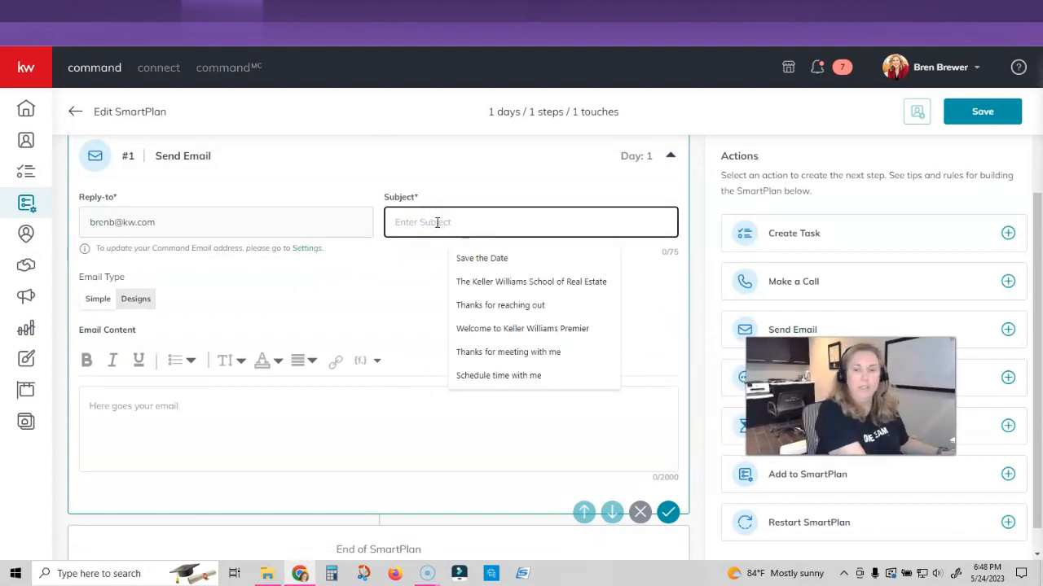
pyautogui.write('Op')
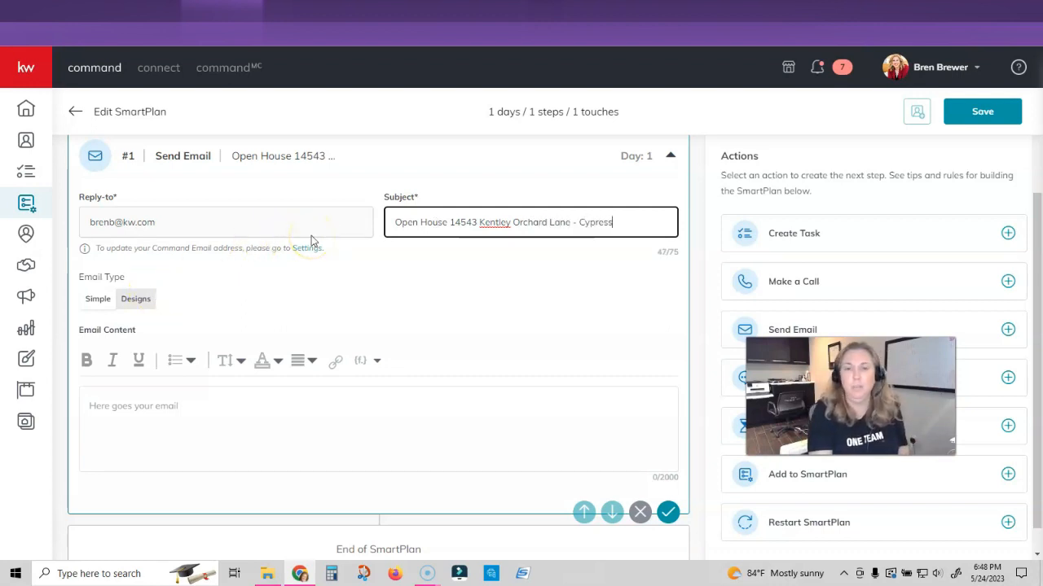
pyautogui.click(138, 299)
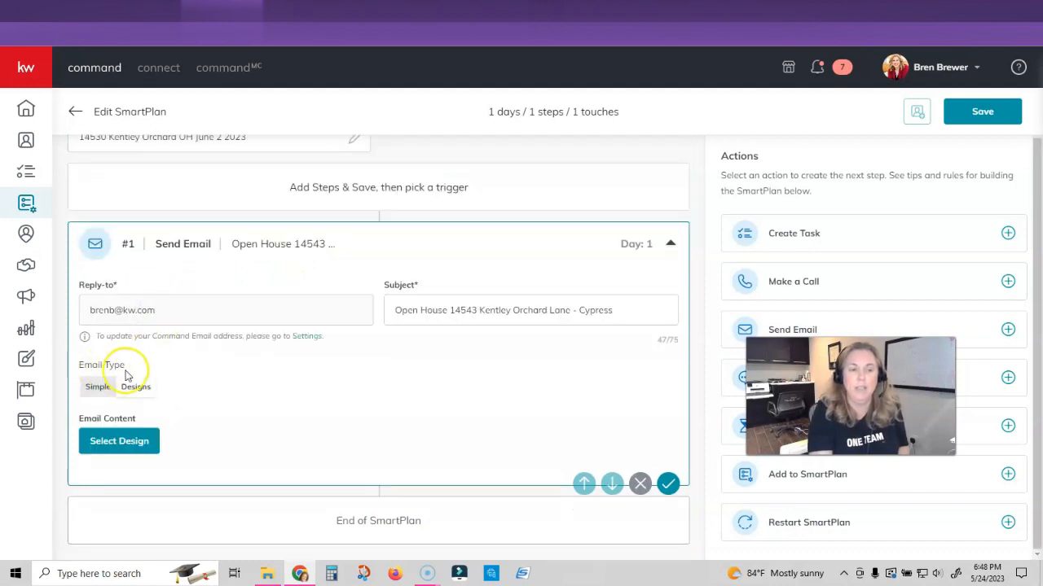
# - Load the Approachable - Open House template as the email design, accepting the template-change notice
pyautogui.click(124, 441)
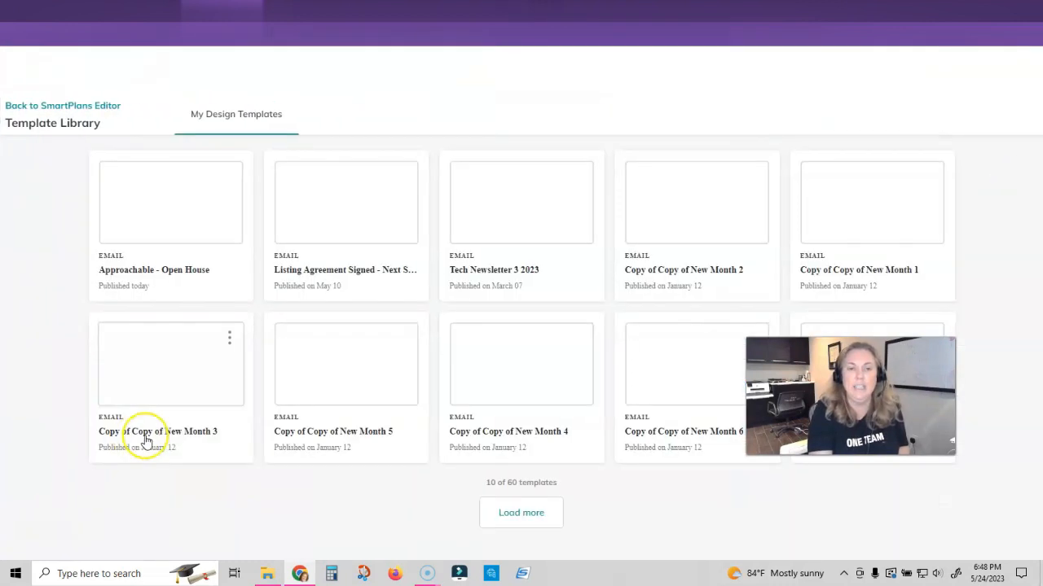
pyautogui.click(171, 205)
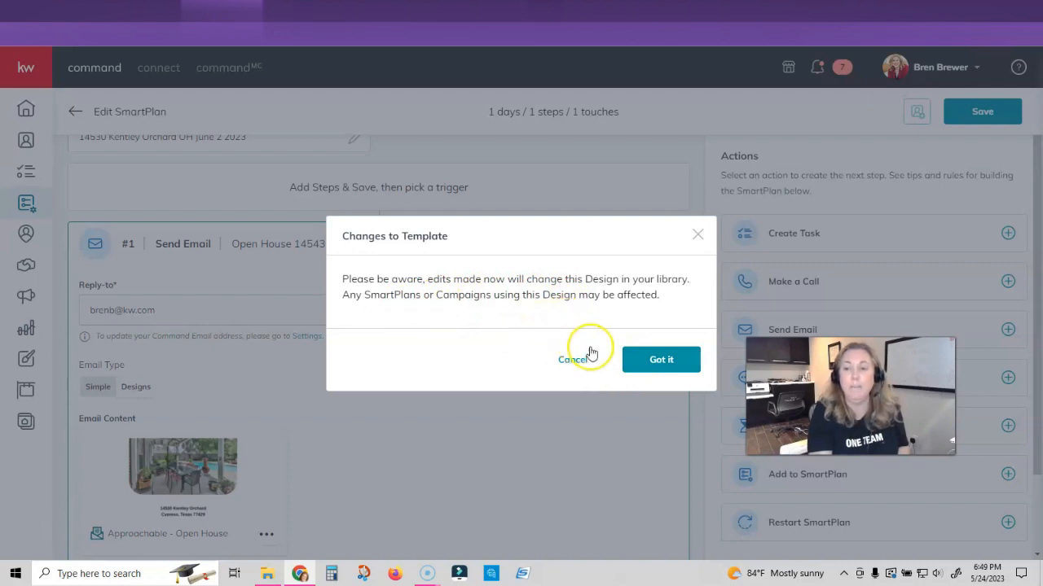
pyautogui.click(663, 361)
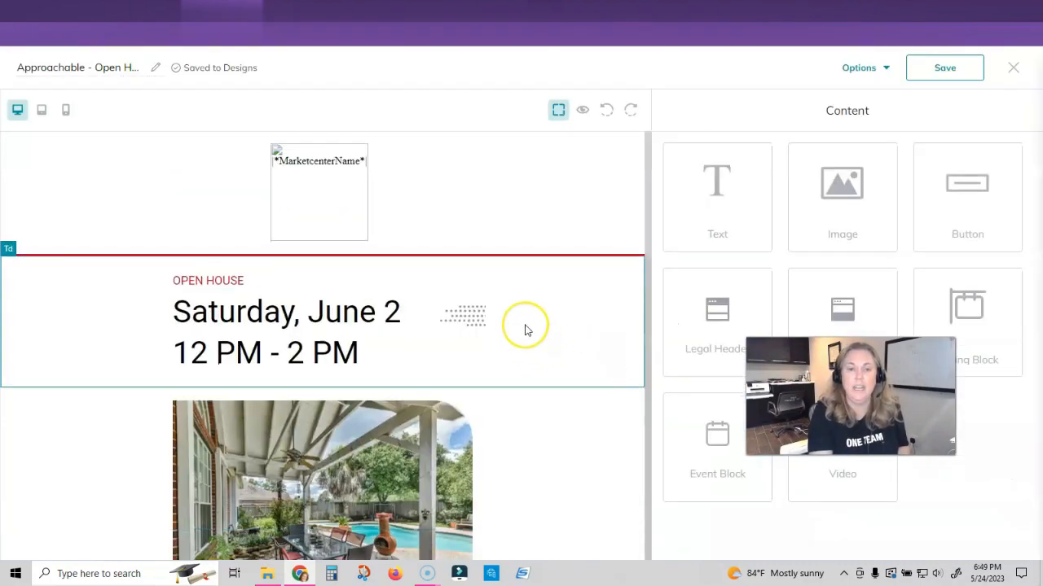
# - Preview the full Approachable - Open House email design, then close the preview
pyautogui.scroll(-3, 523, 328)
pyautogui.scroll(-6, 524, 328)
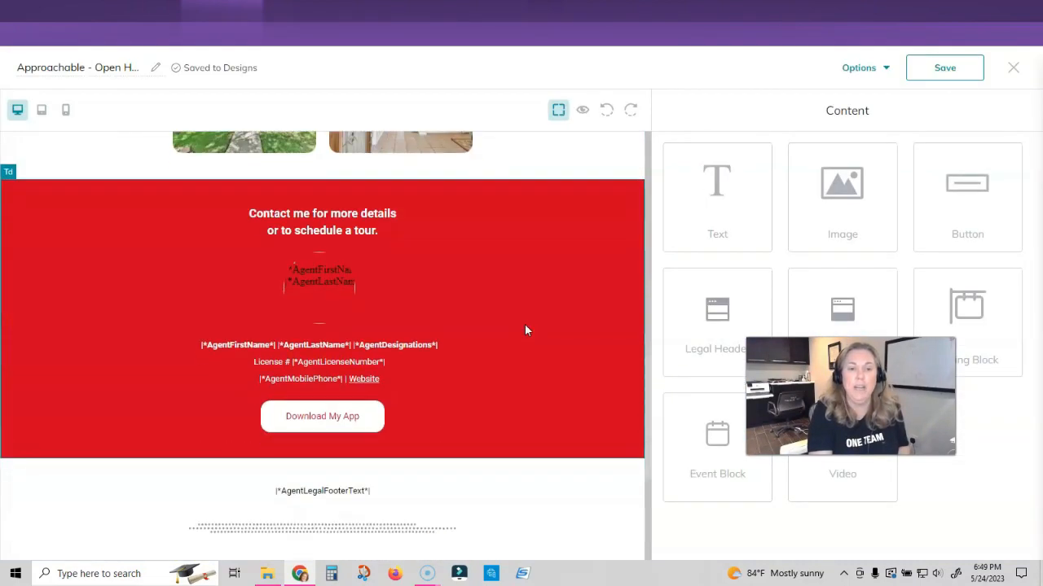
pyautogui.scroll(5, 582, 195)
pyautogui.click(581, 111)
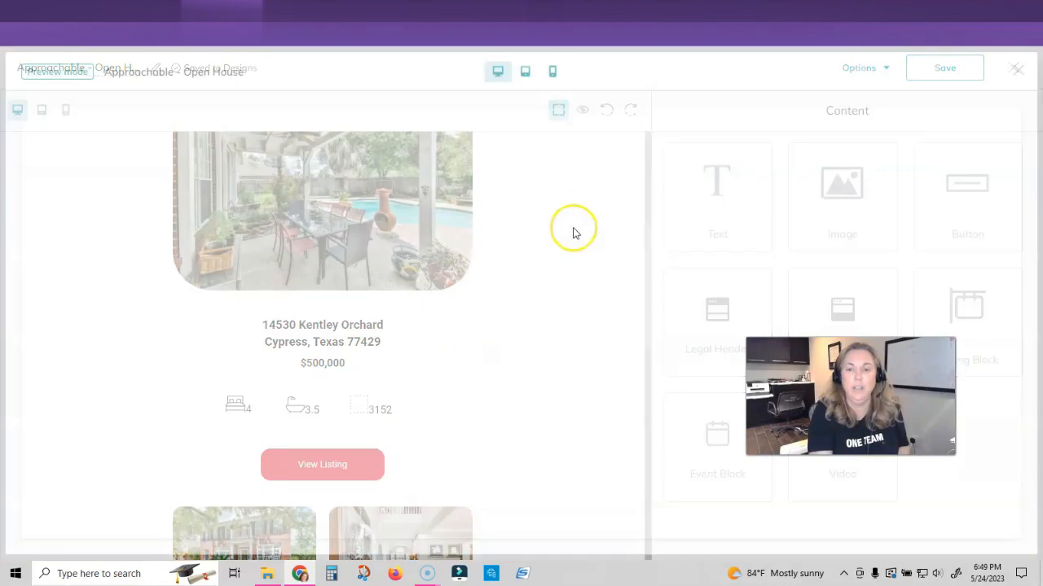
pyautogui.scroll(-10, 591, 263)
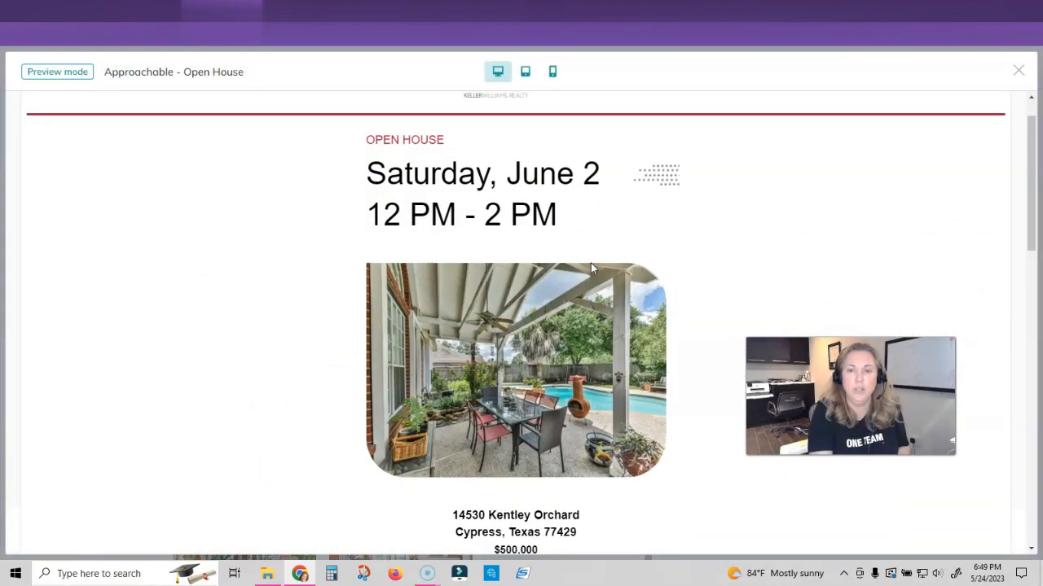
pyautogui.scroll(10, 577, 300)
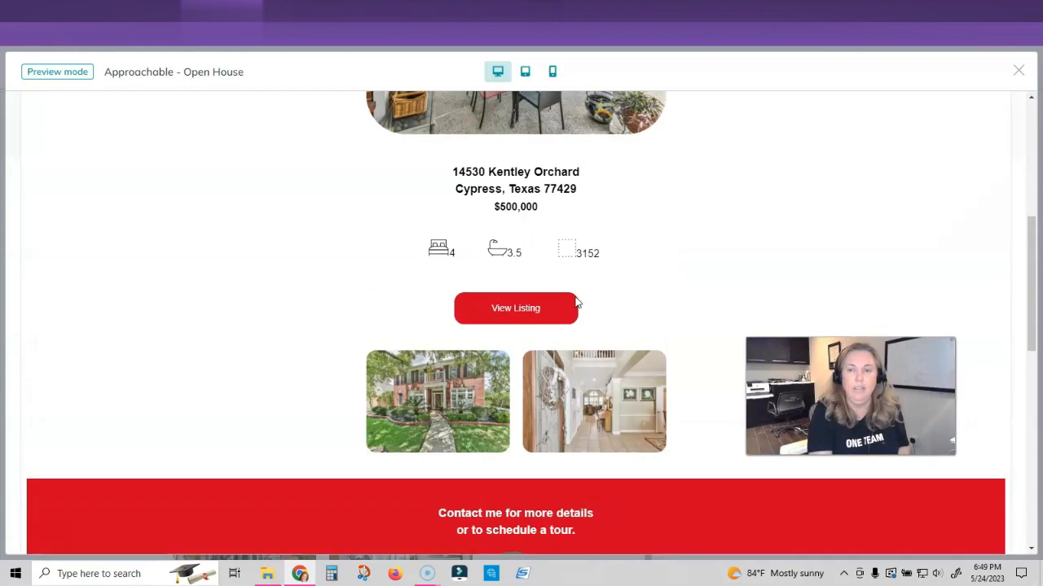
pyautogui.click(1018, 72)
# - Save the design and exit the editor, keeping the changes
pyautogui.click(945, 68)
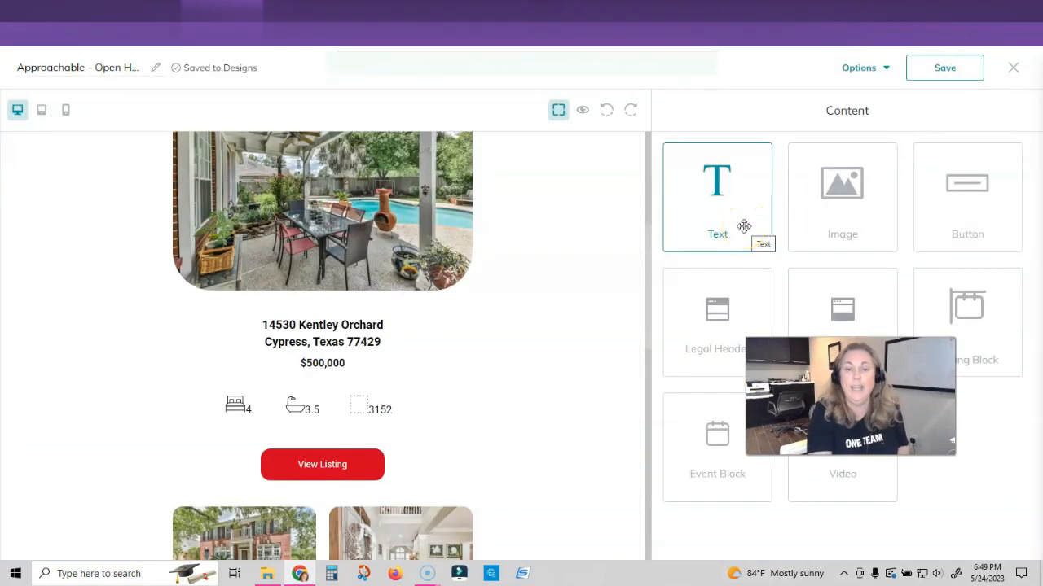
pyautogui.moveTo(743, 226); pyautogui.dragTo(549, 308)
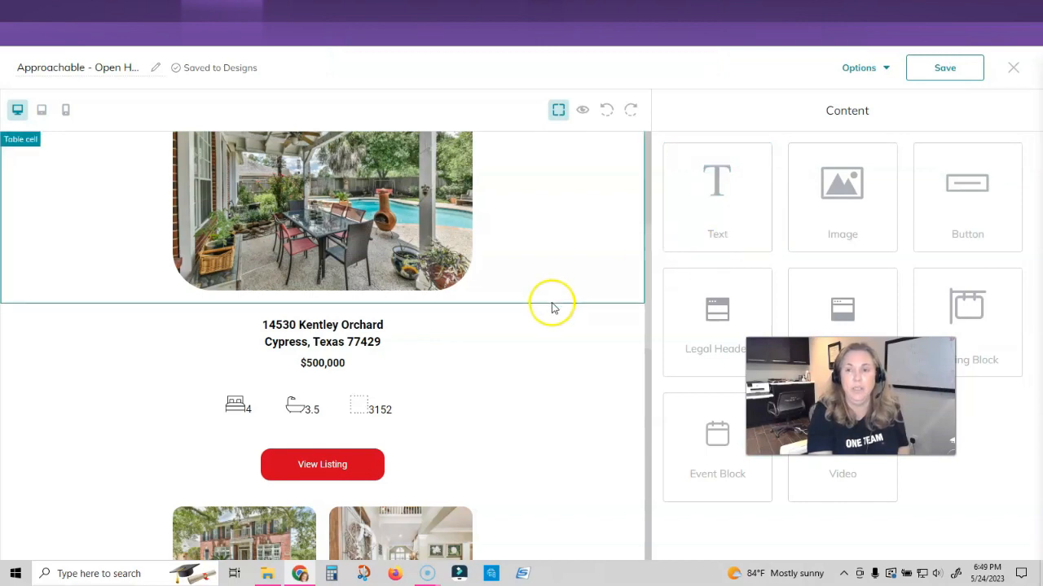
pyautogui.click(1013, 68)
pyautogui.click(661, 352)
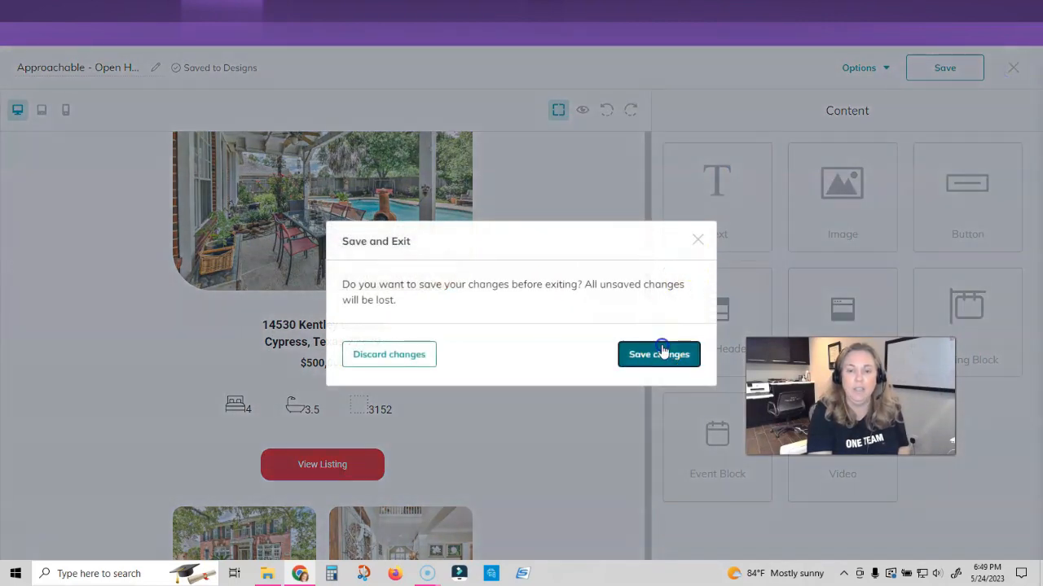
pyautogui.scroll(-2, 342, 424)
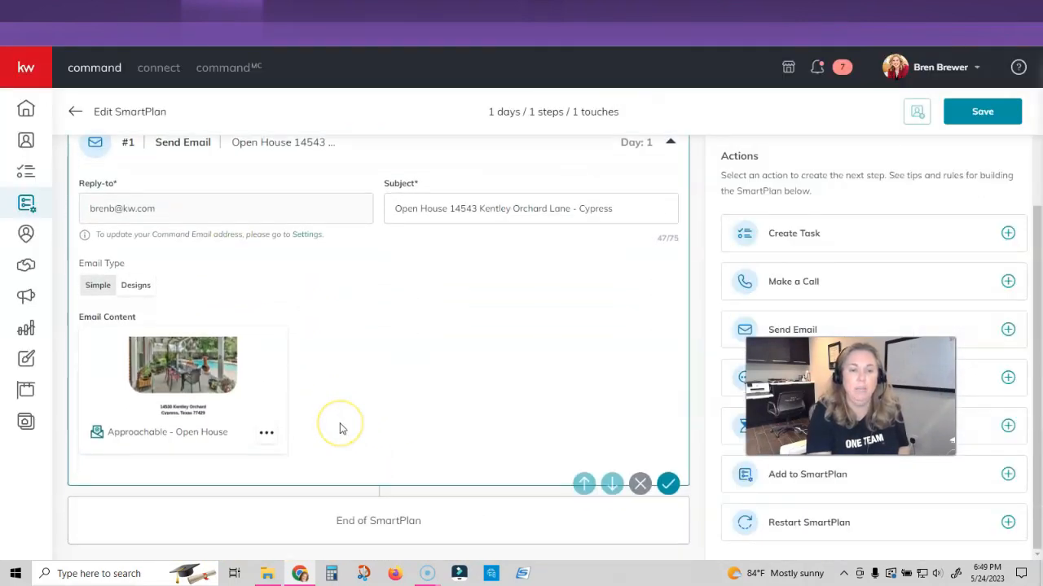
# - Save the SmartPlan with its email step and return to My SmartPlans
pyautogui.scroll(2, 342, 429)
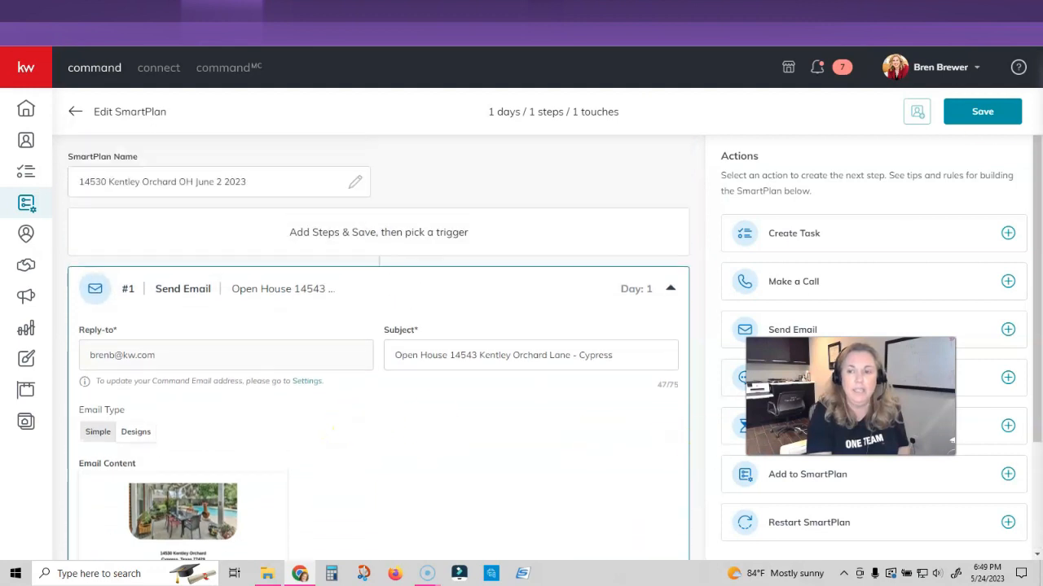
pyautogui.click(979, 112)
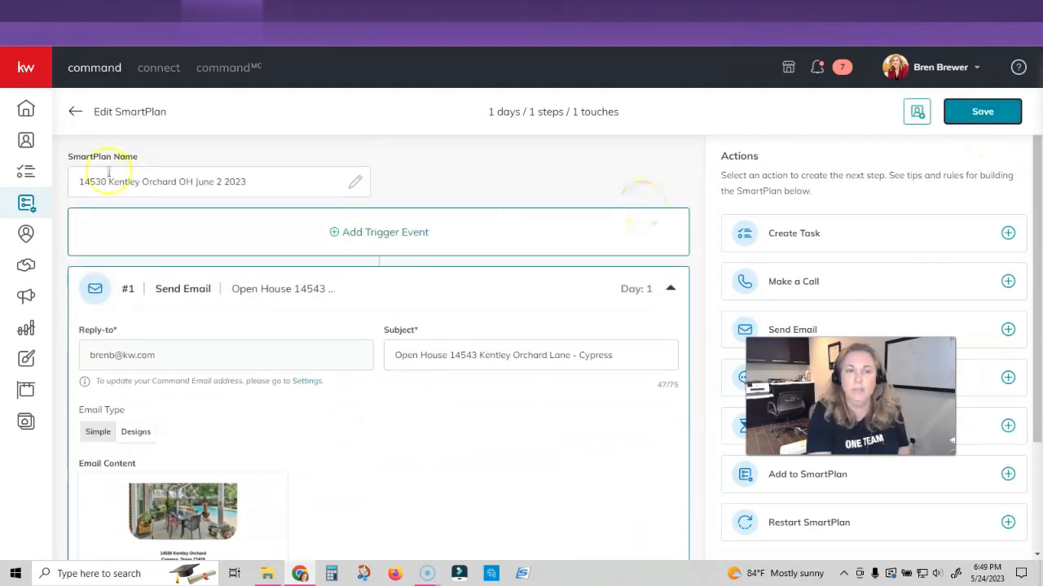
pyautogui.click(74, 116)
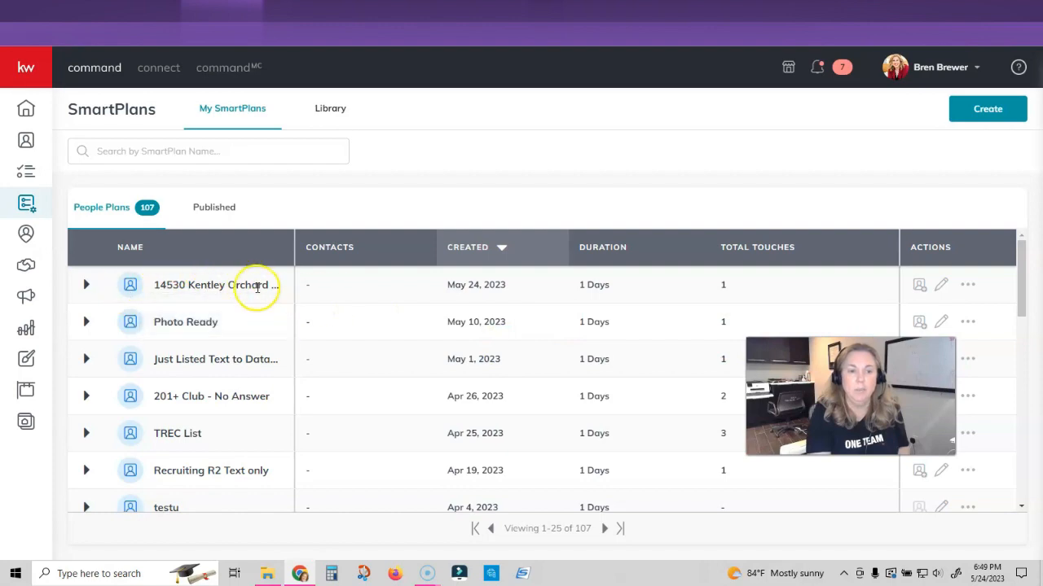
# - In the plan's Add Contacts dialog, filter contacts by the Agent, SOI, sphere and Past Clients tags
pyautogui.click(921, 287)
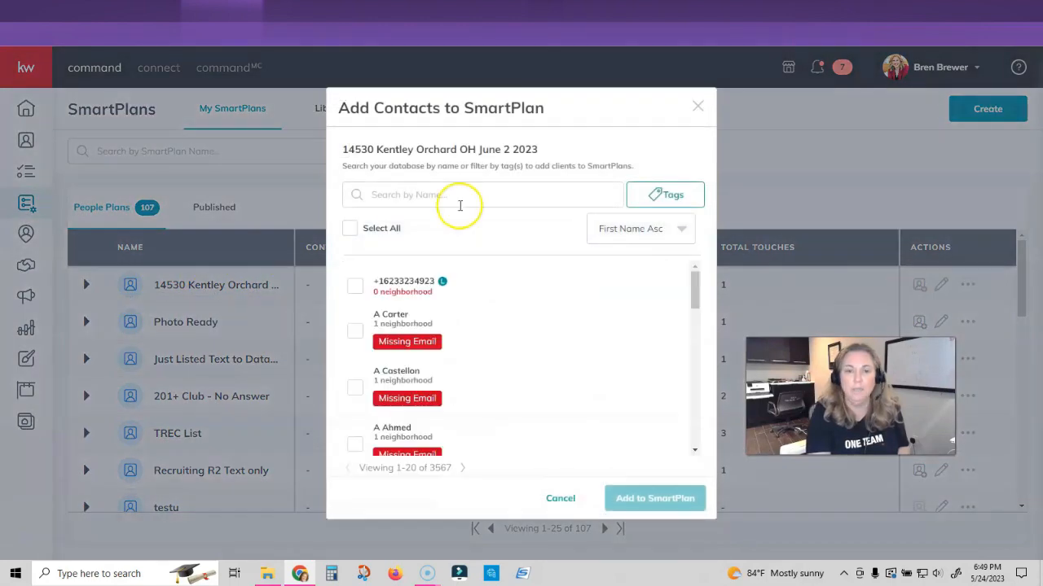
pyautogui.click(654, 195)
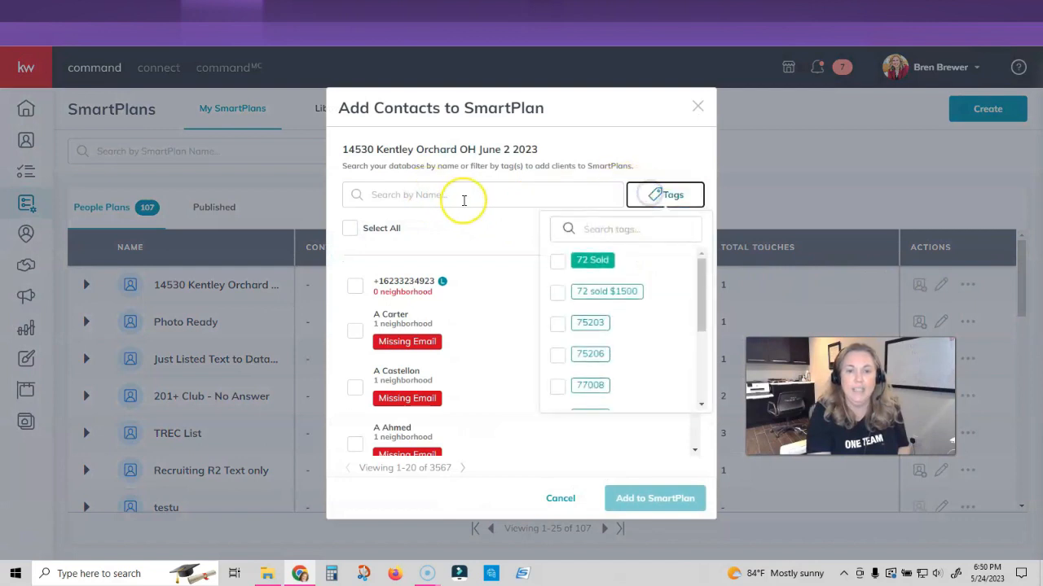
pyautogui.click(466, 195)
pyautogui.click(676, 194)
pyautogui.click(608, 232)
pyautogui.write('age')
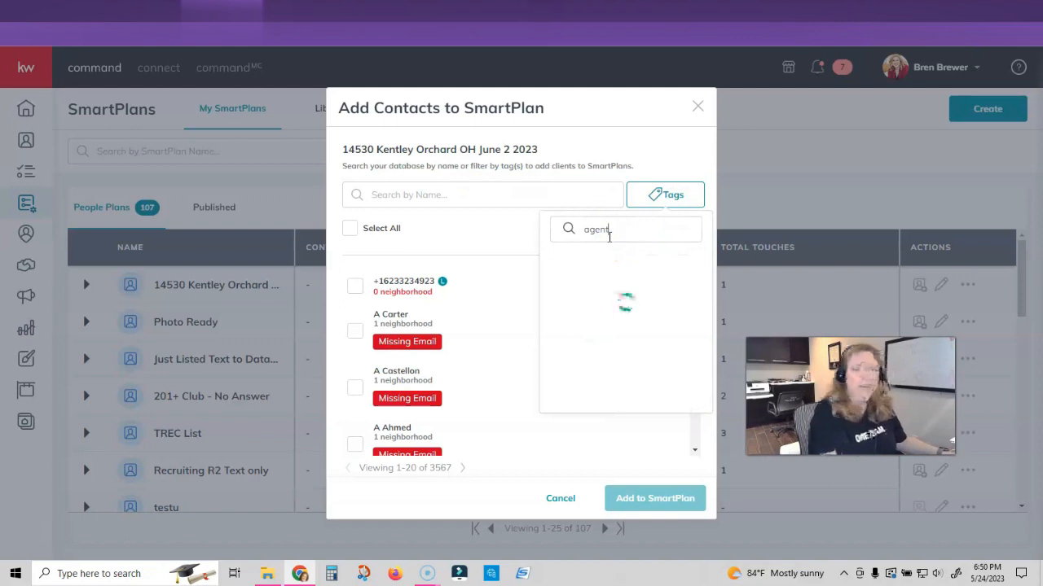
pyautogui.write('nt')
pyautogui.click(590, 261)
pyautogui.moveTo(614, 210); pyautogui.dragTo(577, 209)
pyautogui.write('soi')
pyautogui.click(557, 239)
pyautogui.write('s')
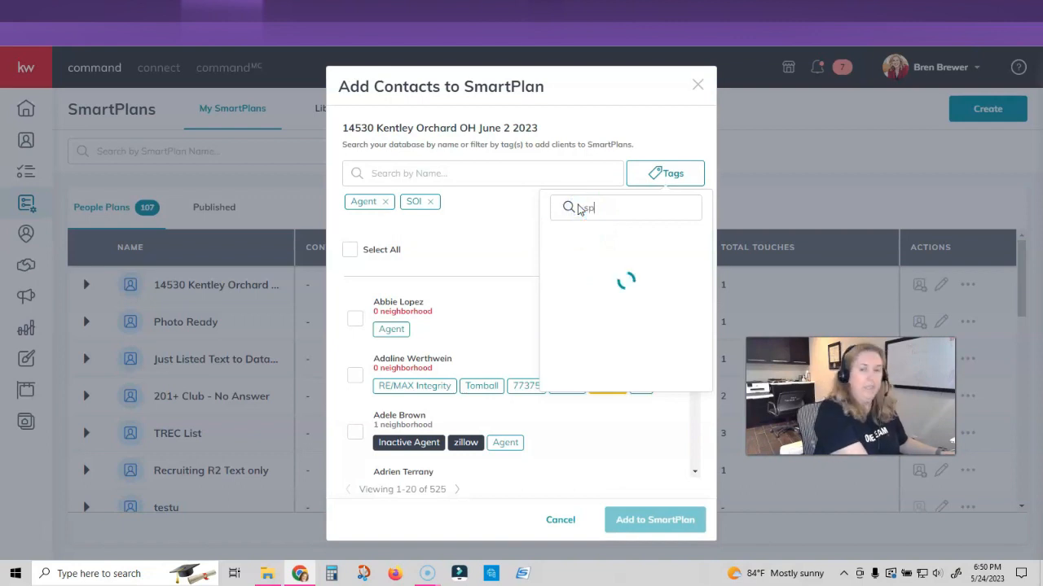
pyautogui.click(557, 239)
pyautogui.moveTo(612, 209); pyautogui.dragTo(584, 210)
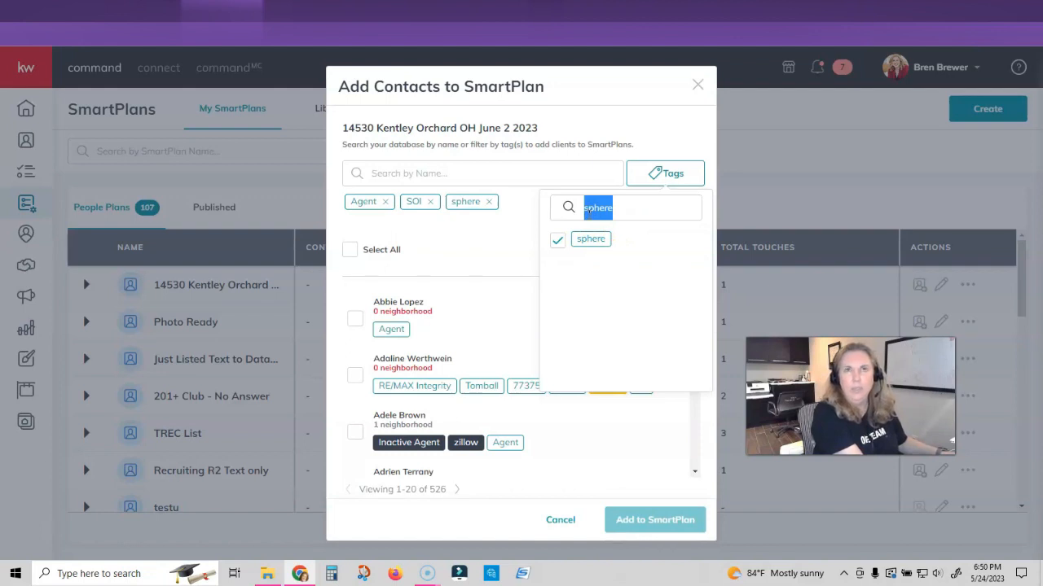
pyautogui.write('pos')
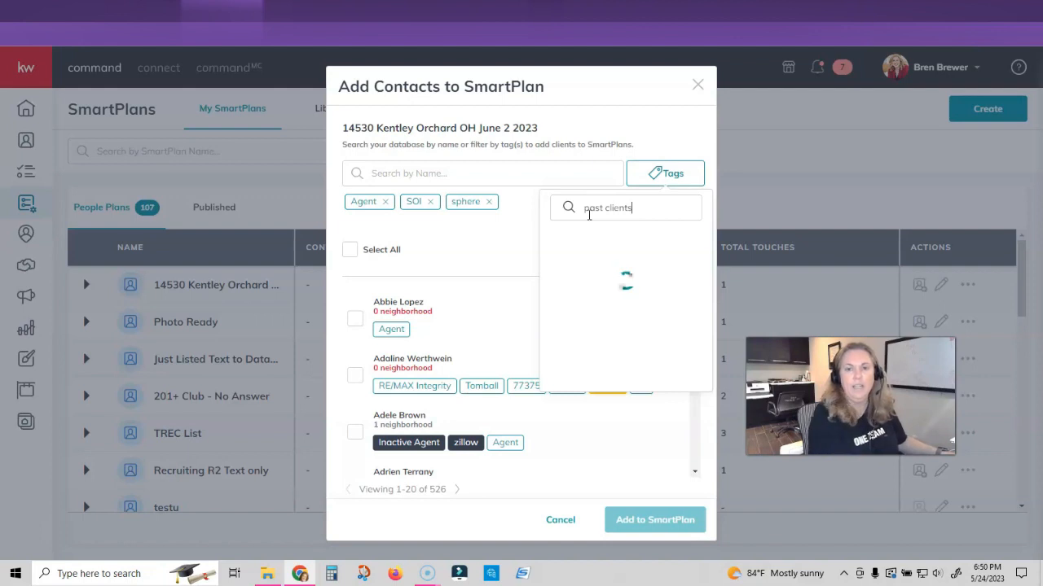
pyautogui.click(557, 240)
pyautogui.moveTo(633, 209); pyautogui.dragTo(575, 215)
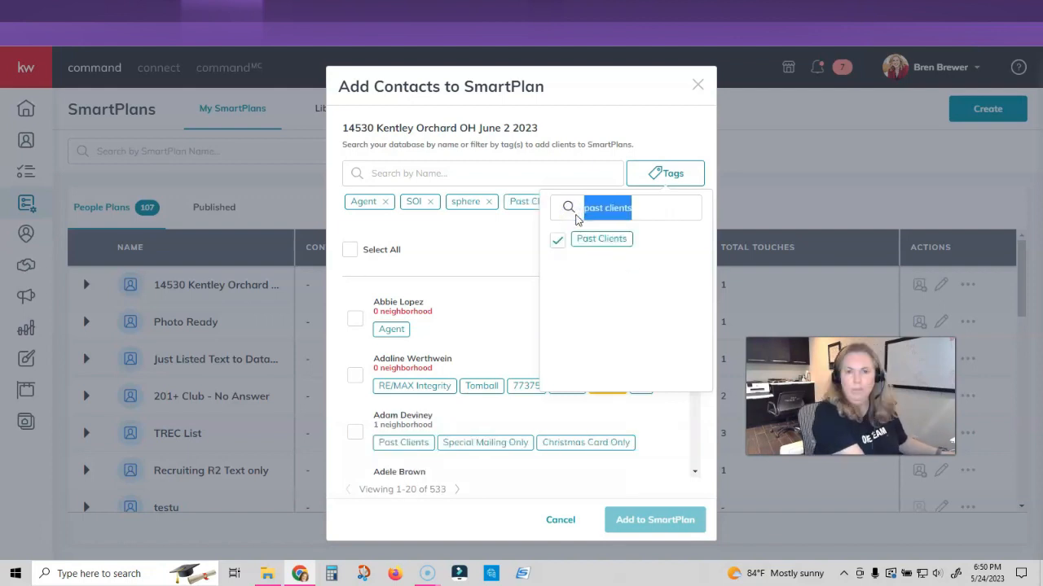
pyautogui.press('BackSpace')
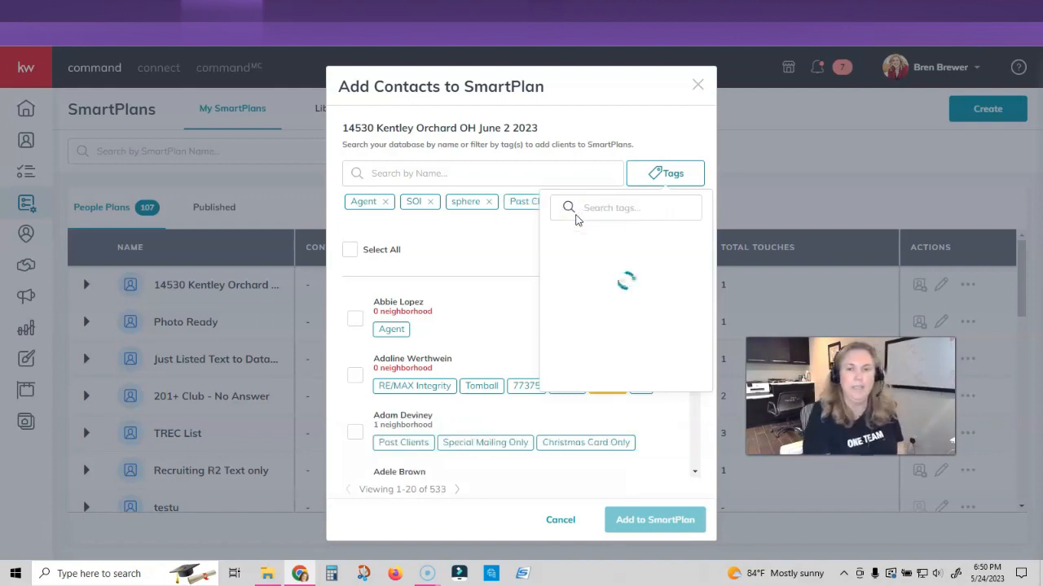
pyautogui.click(590, 174)
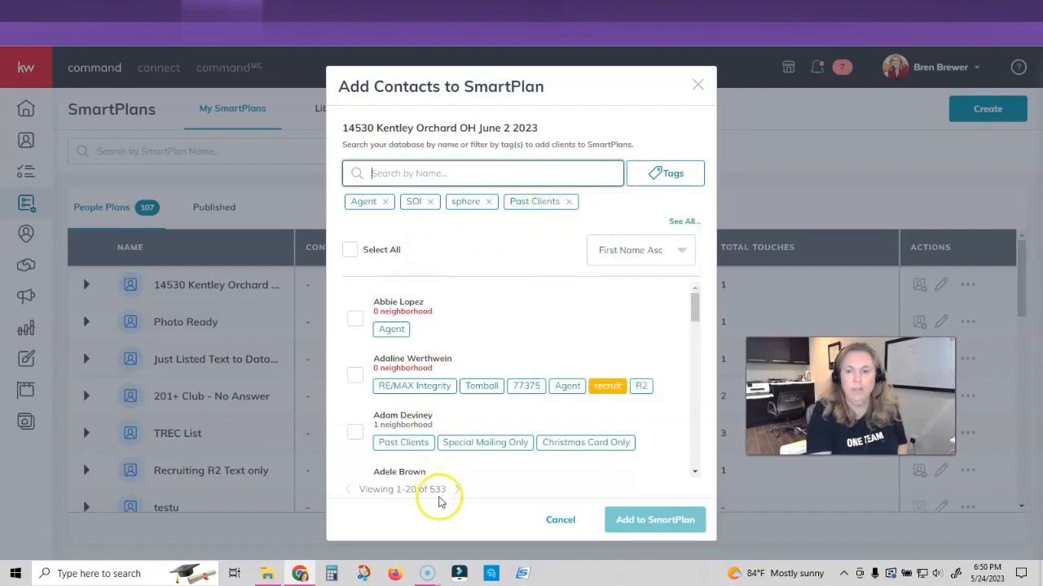
# - Select all matching contacts, review the list, then cancel without adding anyone
pyautogui.click(350, 250)
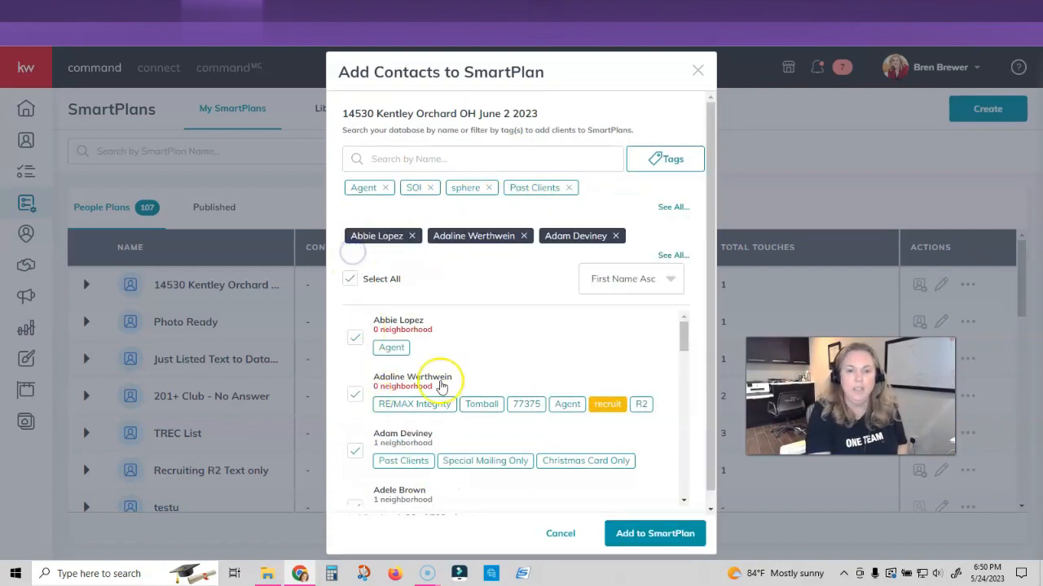
pyautogui.scroll(-1, 587, 363)
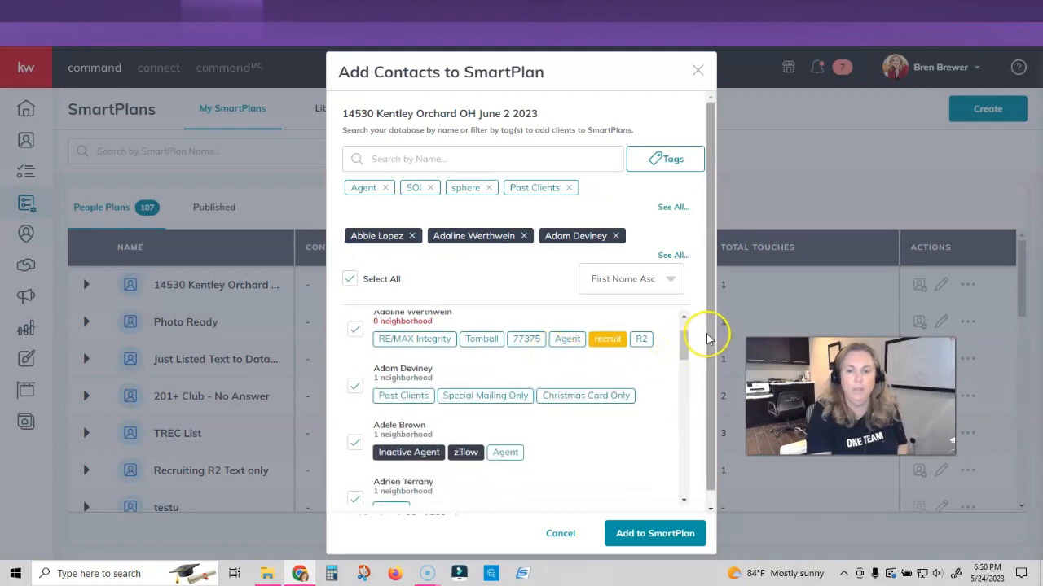
pyautogui.scroll(-1, 707, 339)
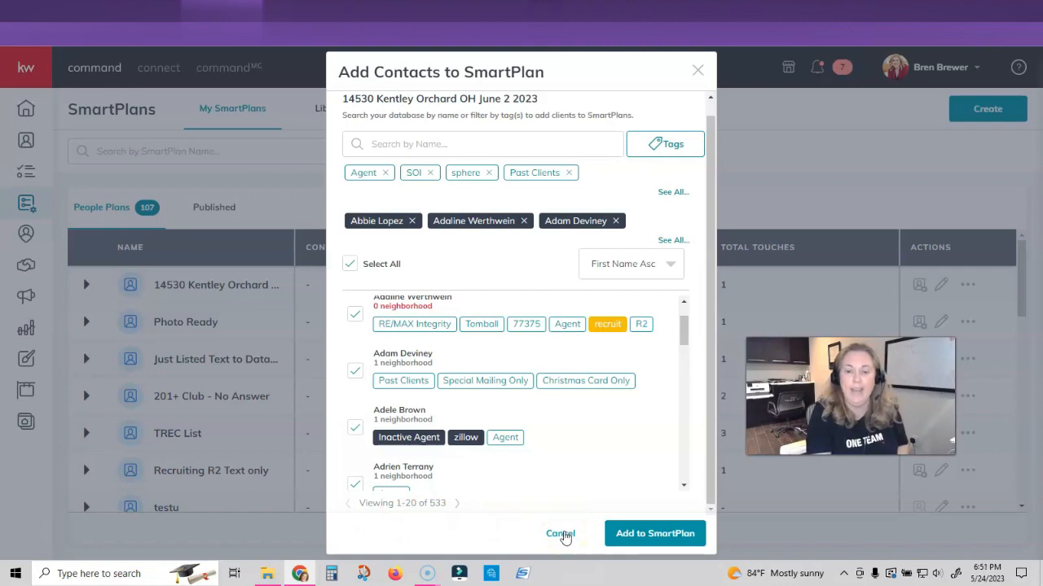
pyautogui.click(562, 534)
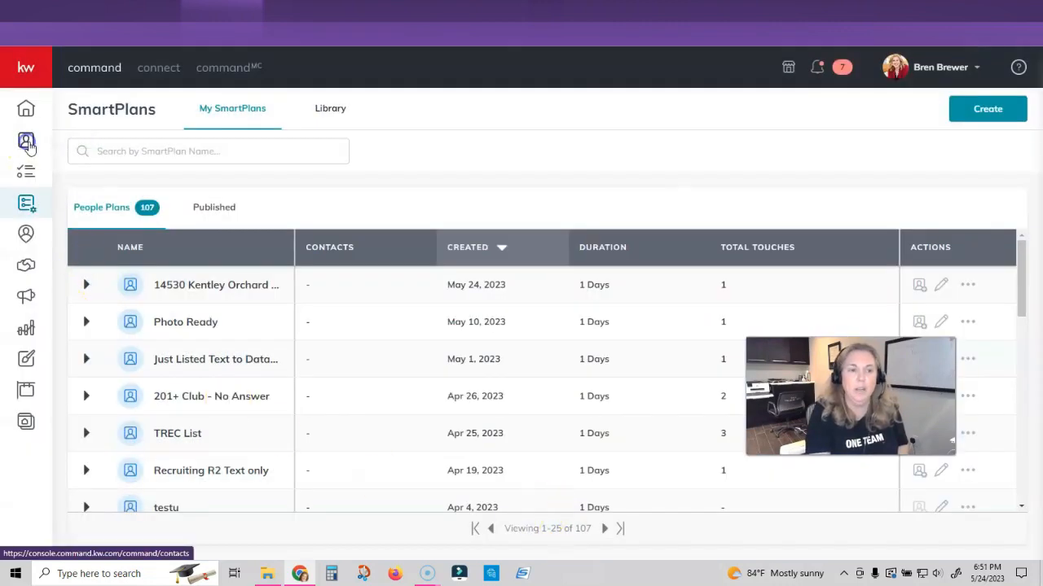
# - On the Contacts page, add the Agent tag to the tag filter
pyautogui.click(27, 142)
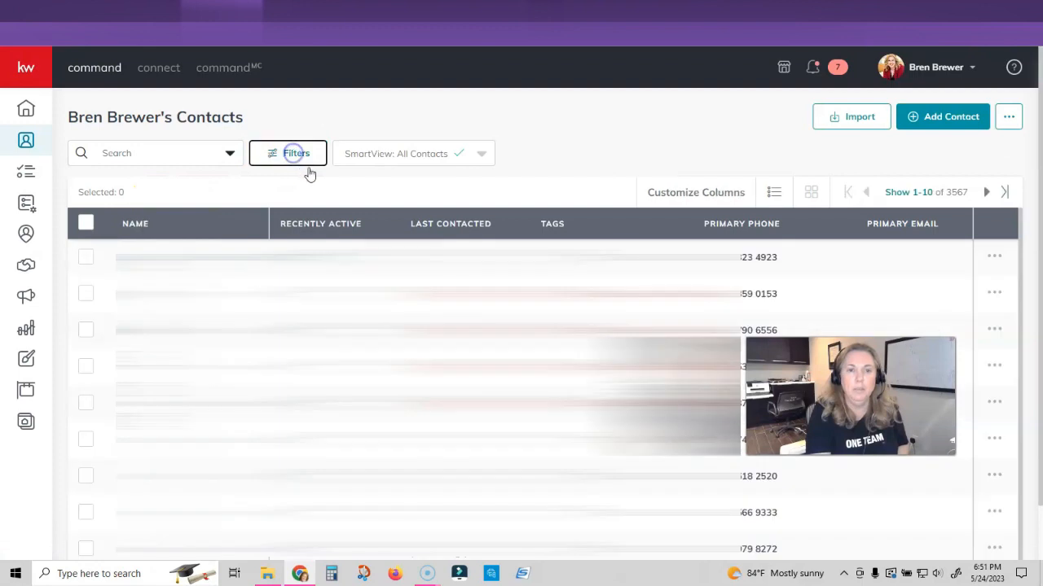
pyautogui.click(293, 156)
pyautogui.click(1022, 233)
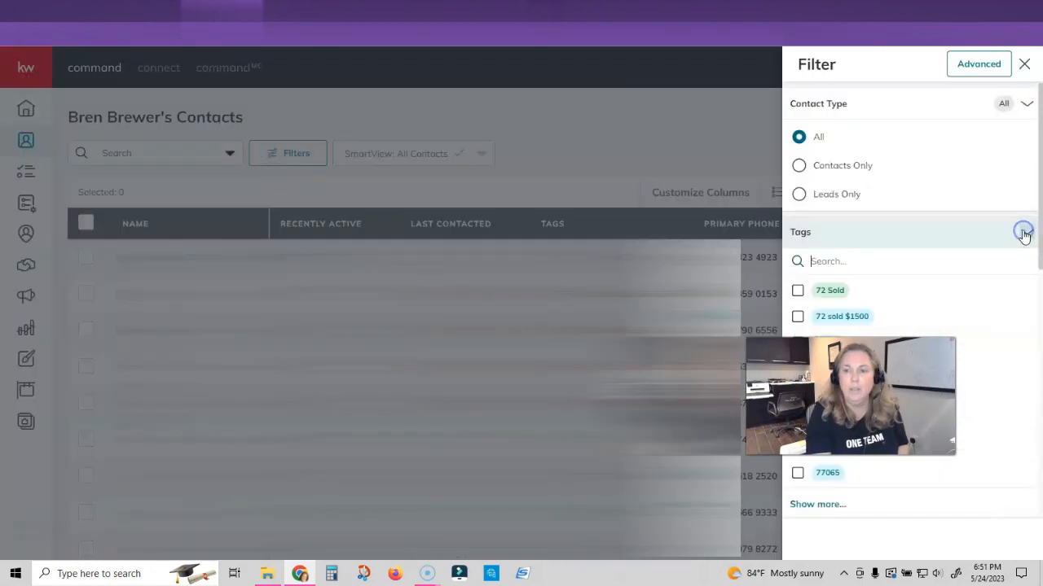
pyautogui.click(864, 265)
pyautogui.write('a')
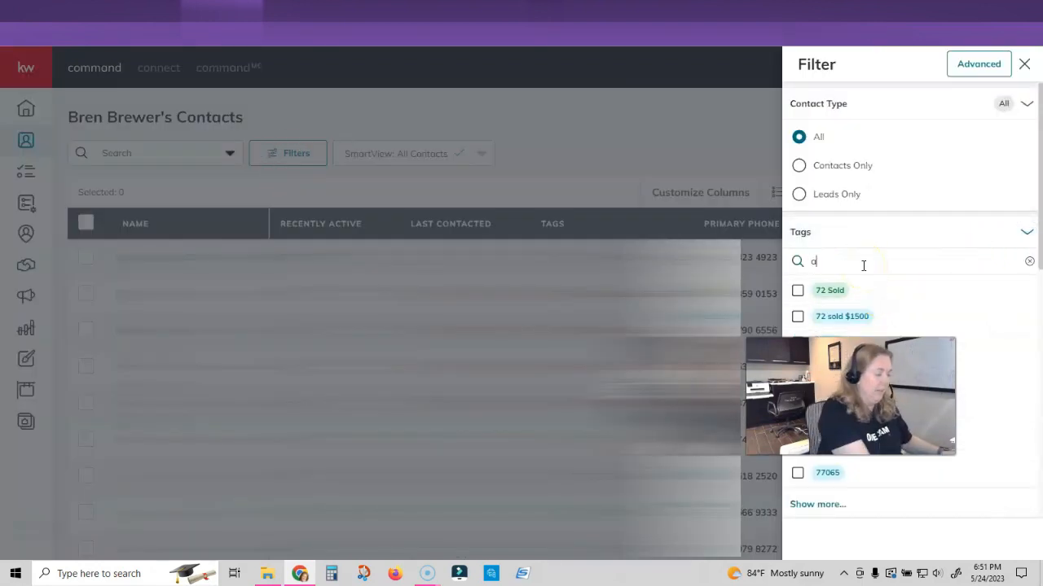
pyautogui.write('gents')
pyautogui.press('BackSpace')
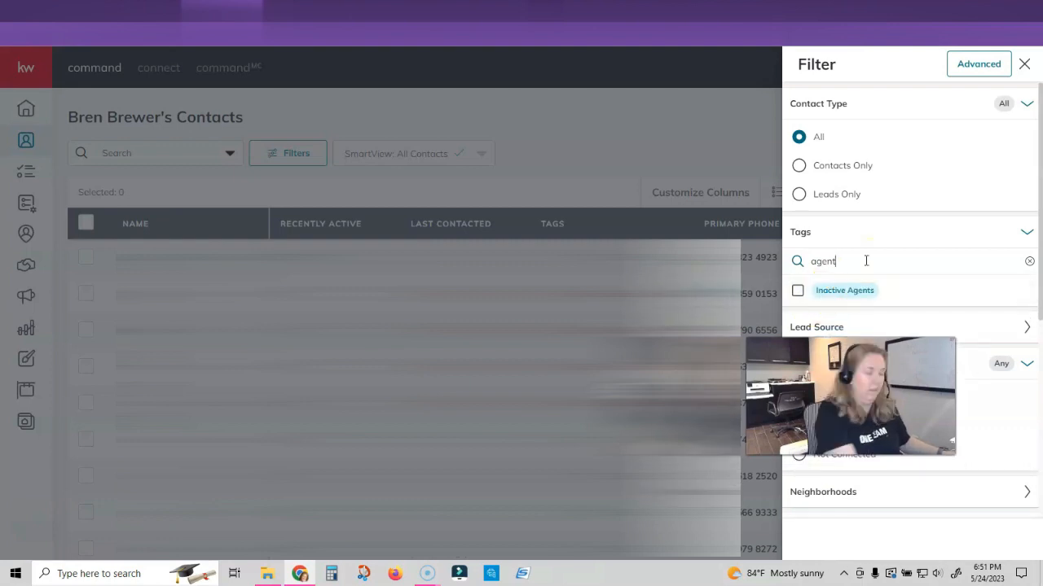
pyautogui.click(865, 256)
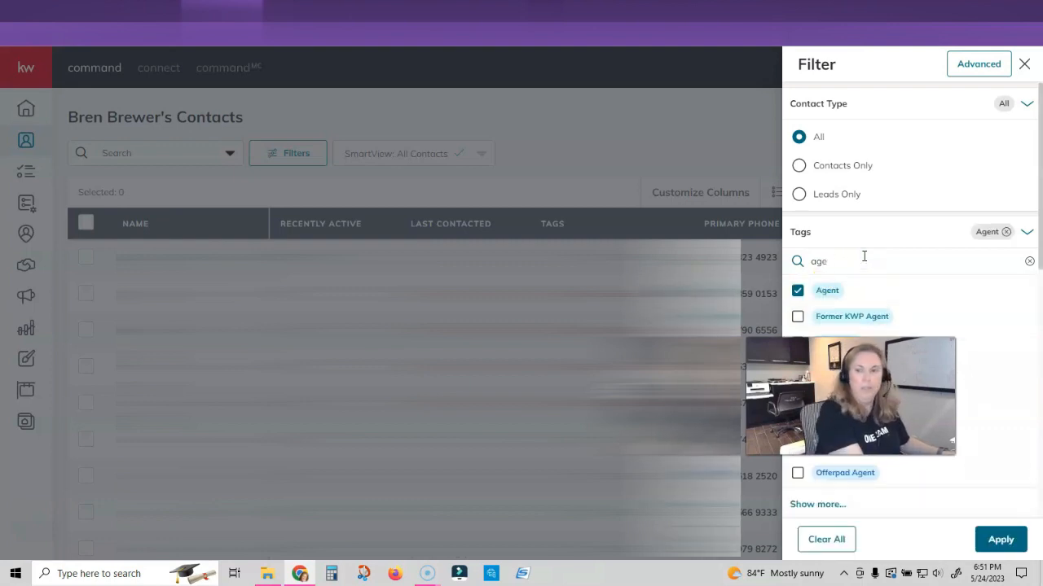
# - Add the sphere, Past Clients and SOI tags and apply the filter, leaving 533 contacts
pyautogui.press('BackSpace')
pyautogui.press('BackSpace')
pyautogui.press('BackSpace')
pyautogui.write('sphere')
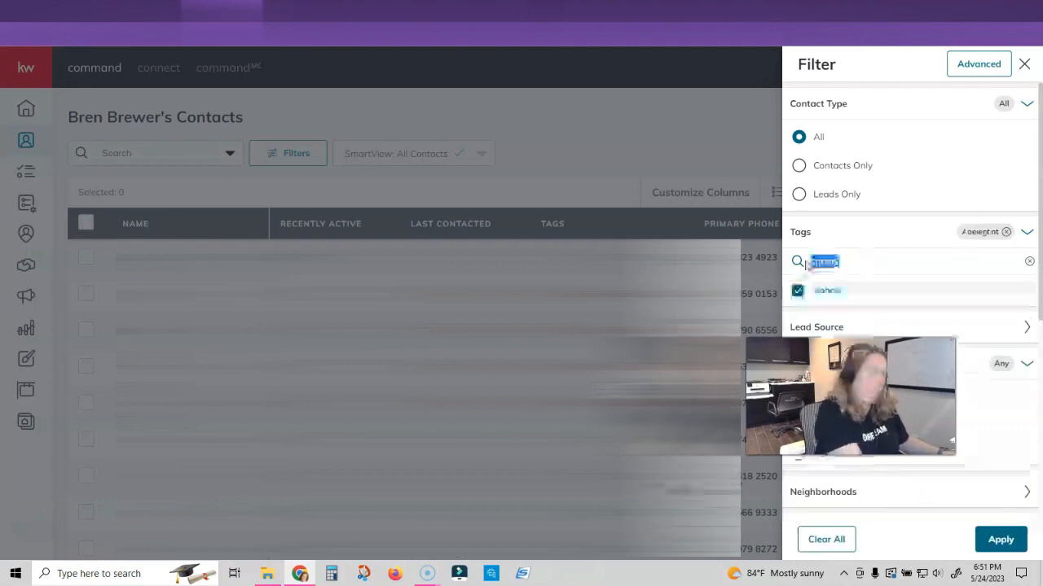
pyautogui.write('pas')
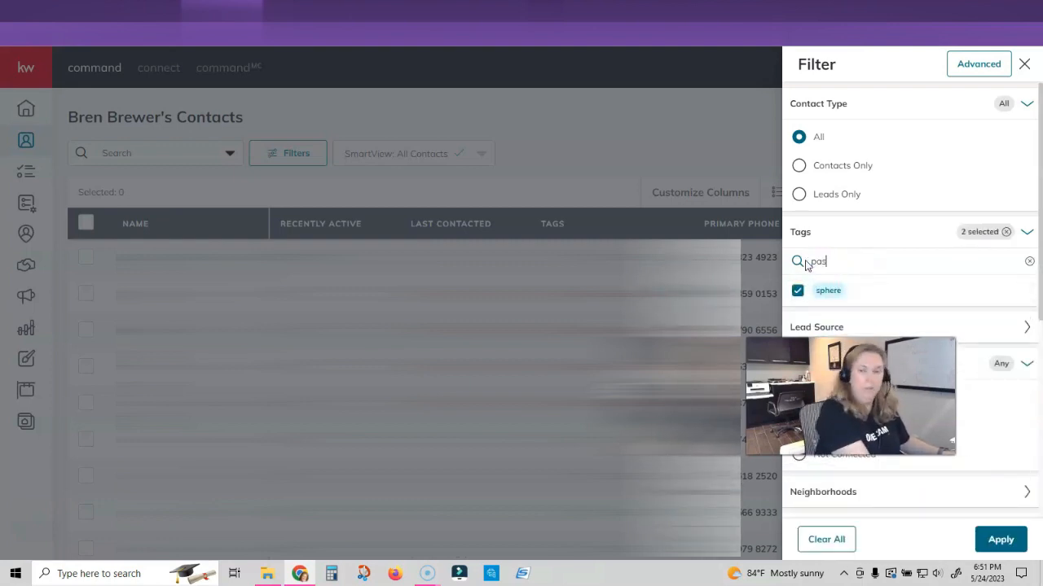
pyautogui.write('t client')
pyautogui.press('Return')
pyautogui.write('soi')
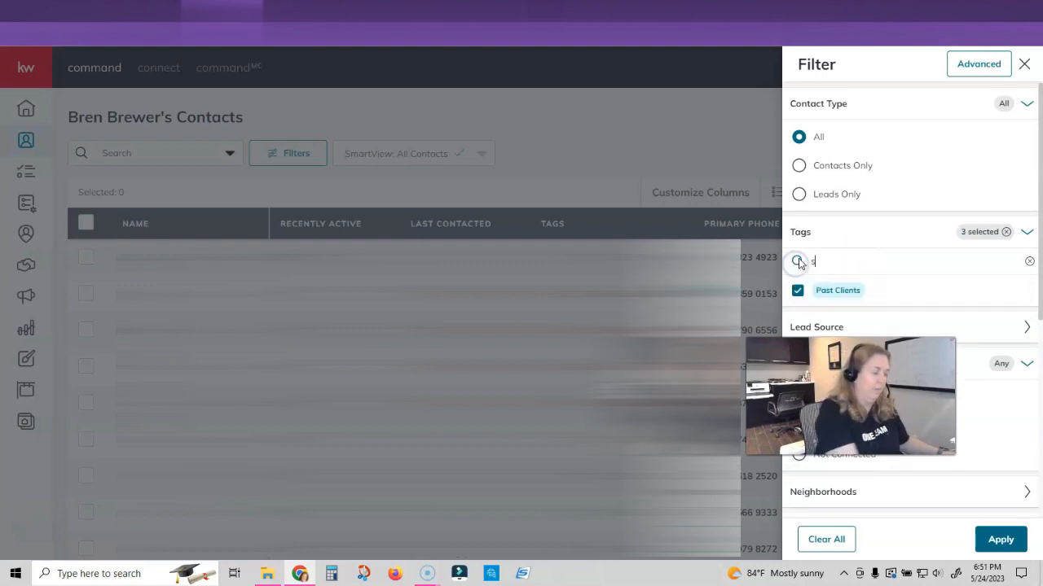
pyautogui.click(798, 291)
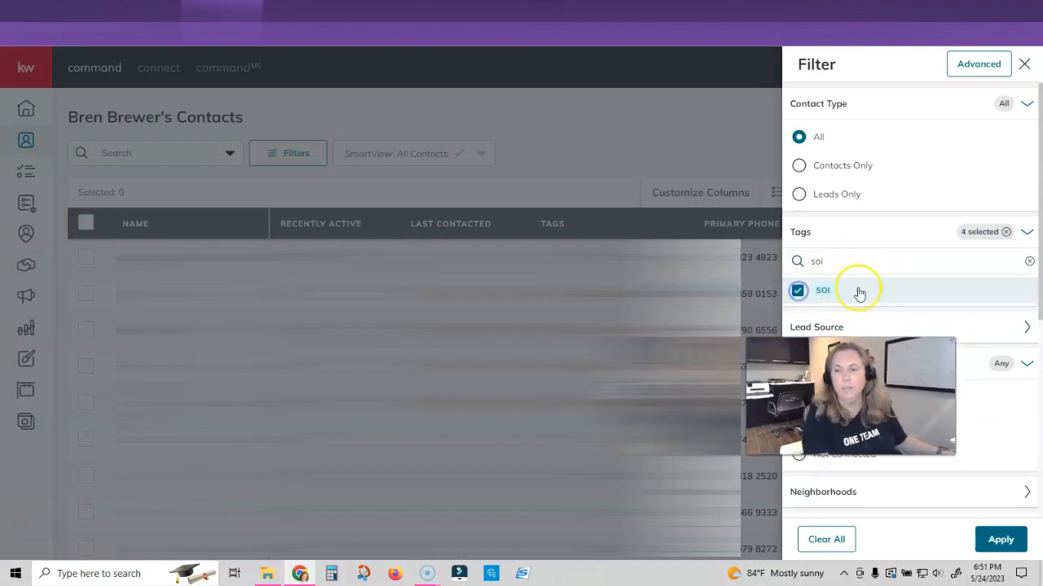
pyautogui.click(998, 540)
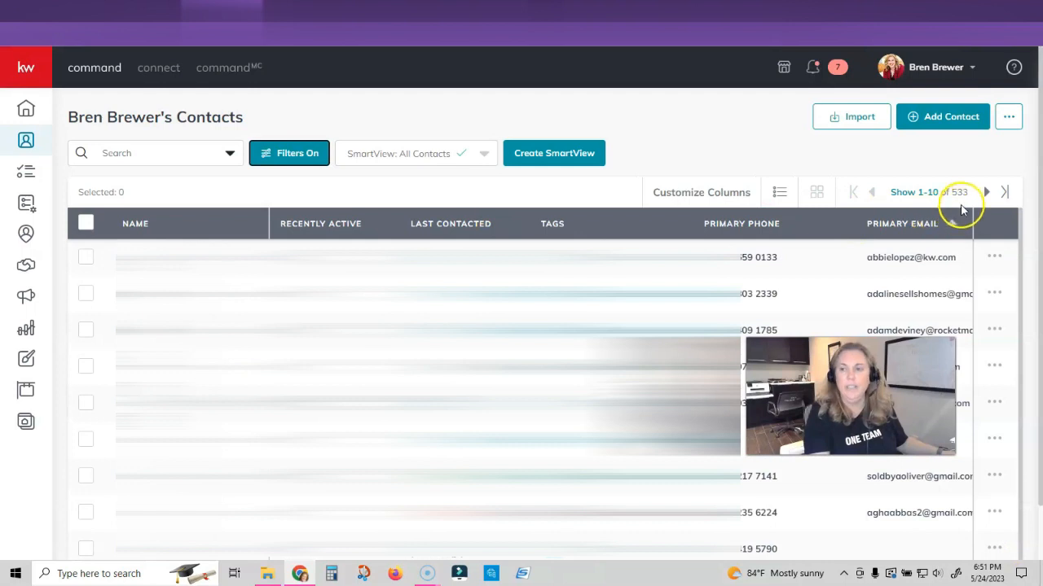
# - Show 500 contacts per page, select them all, and choose the Add to SmartPlan bulk action
pyautogui.click(921, 191)
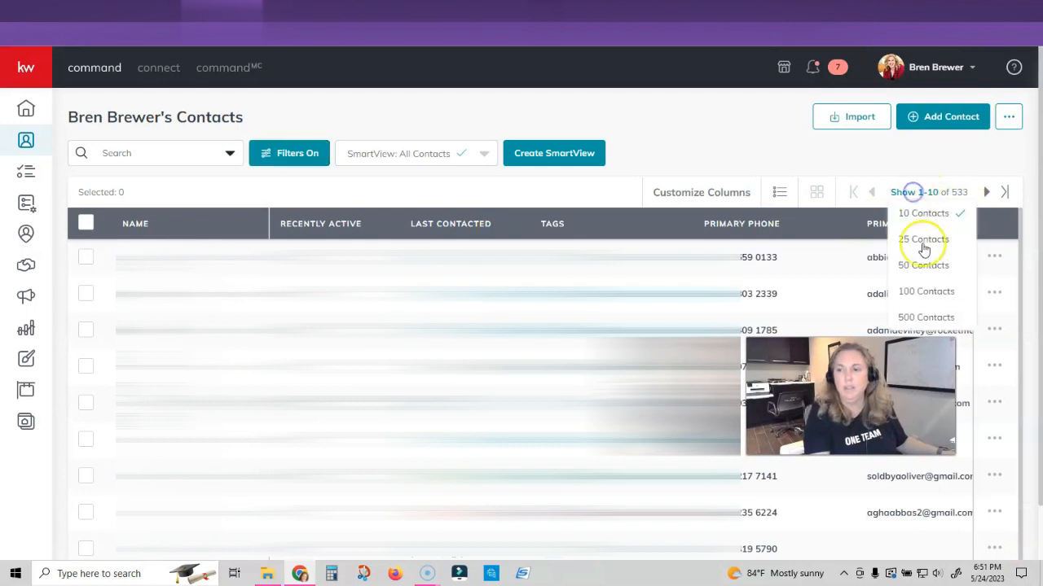
pyautogui.click(924, 313)
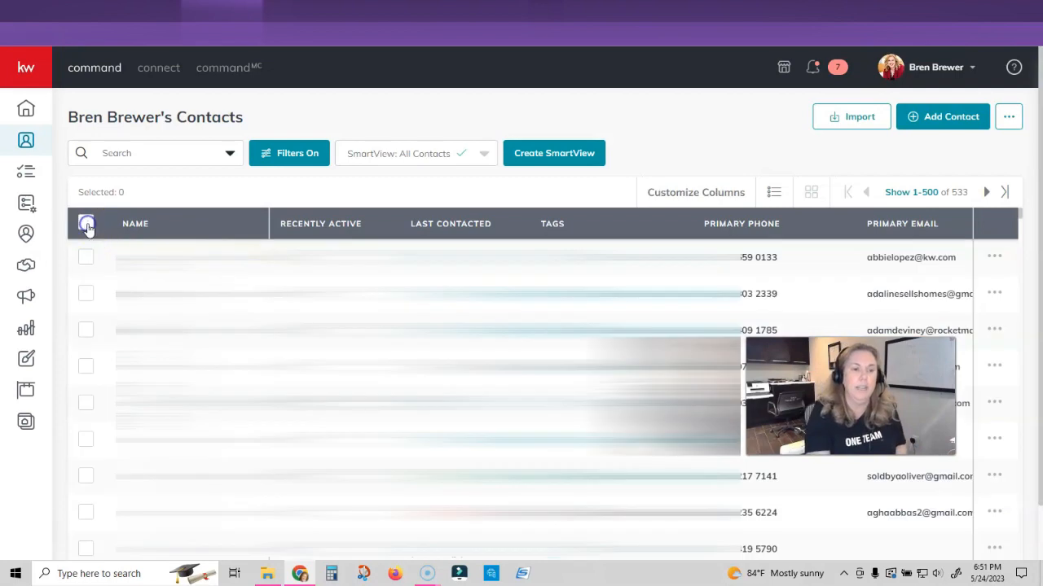
pyautogui.click(86, 224)
pyautogui.click(214, 193)
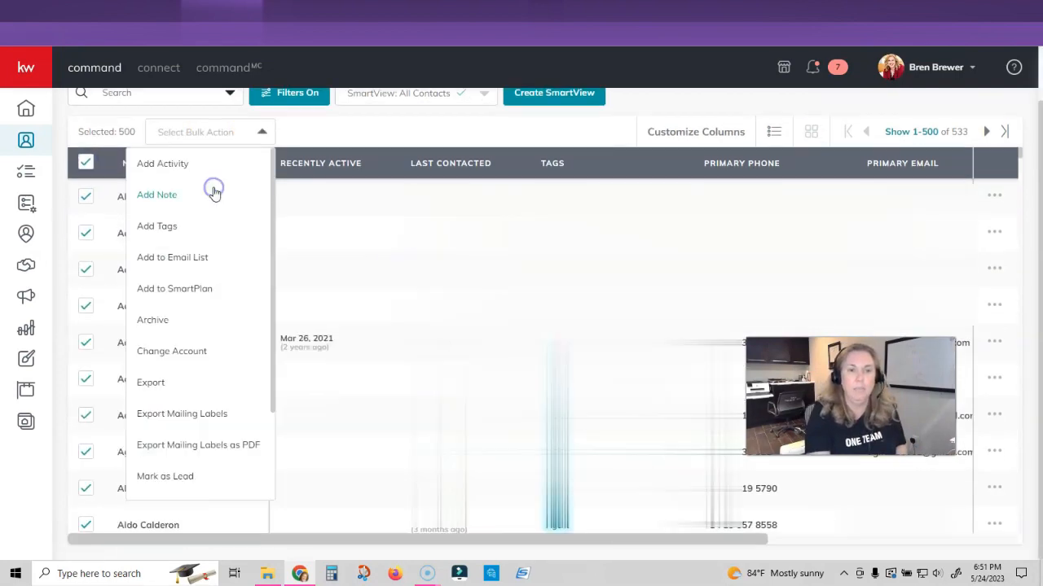
pyautogui.click(187, 288)
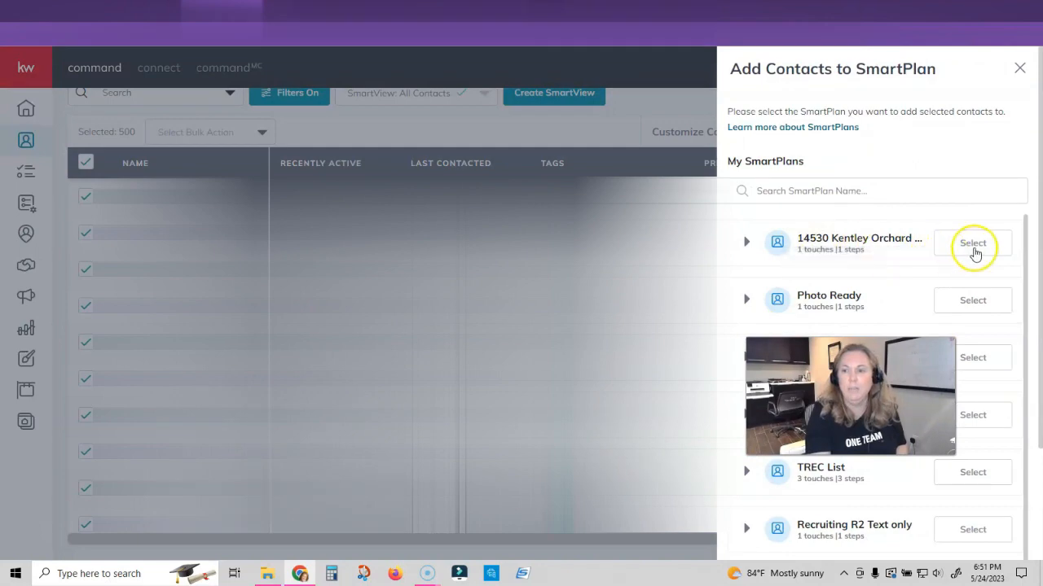
# - Add the contacts to the June 2 open-house plan, dropping 83 without e-mail, starting May 31, 2023
pyautogui.click(973, 244)
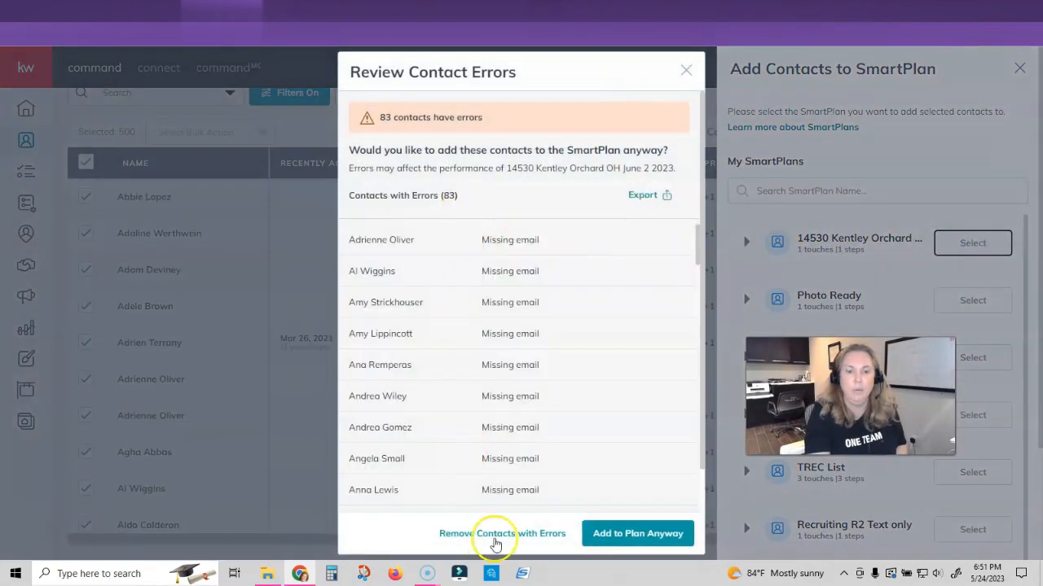
pyautogui.click(502, 535)
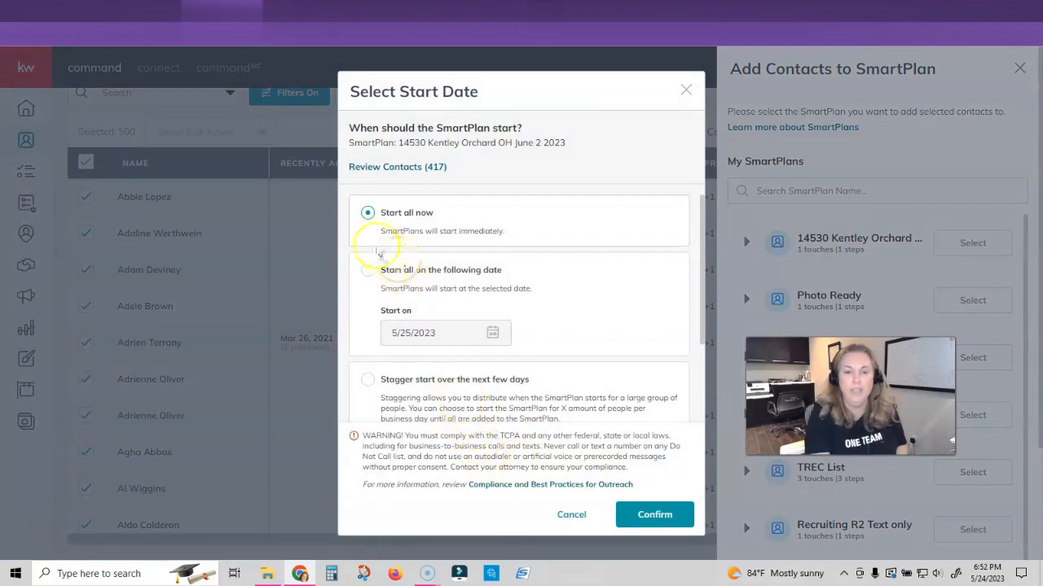
pyautogui.click(367, 270)
pyautogui.click(493, 336)
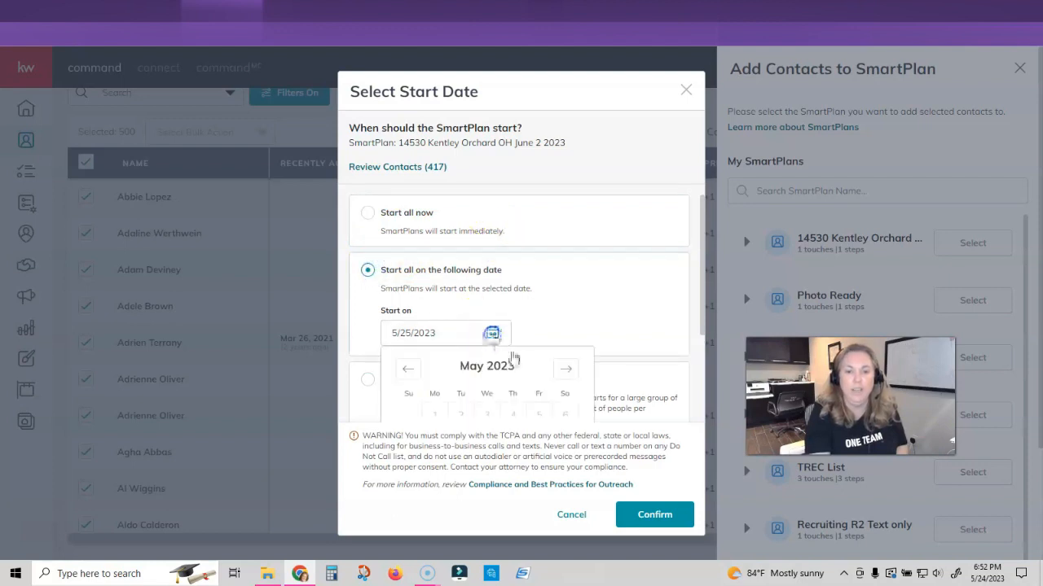
pyautogui.scroll(-2, 554, 314)
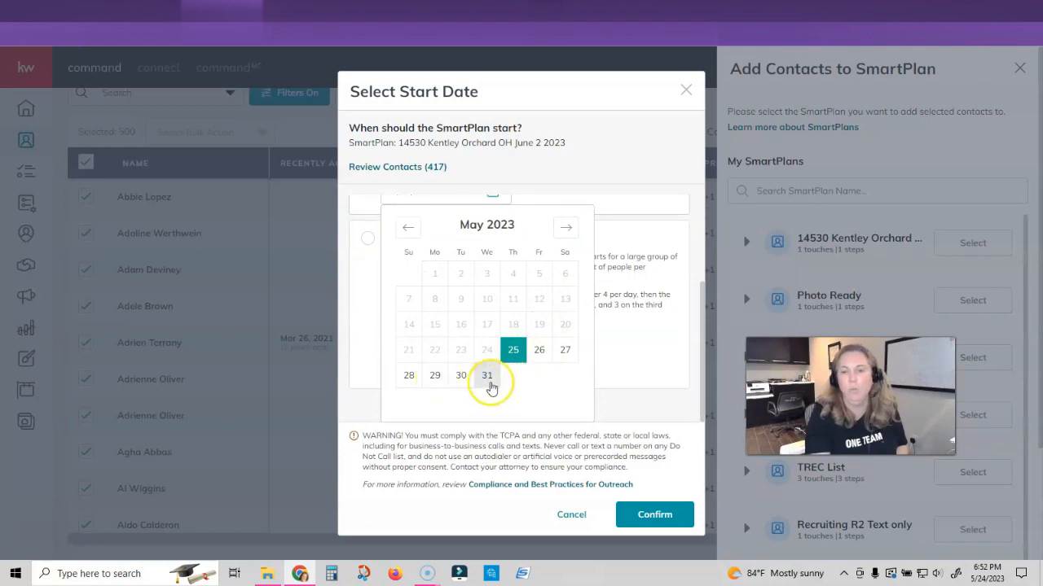
pyautogui.click(488, 390)
pyautogui.click(640, 515)
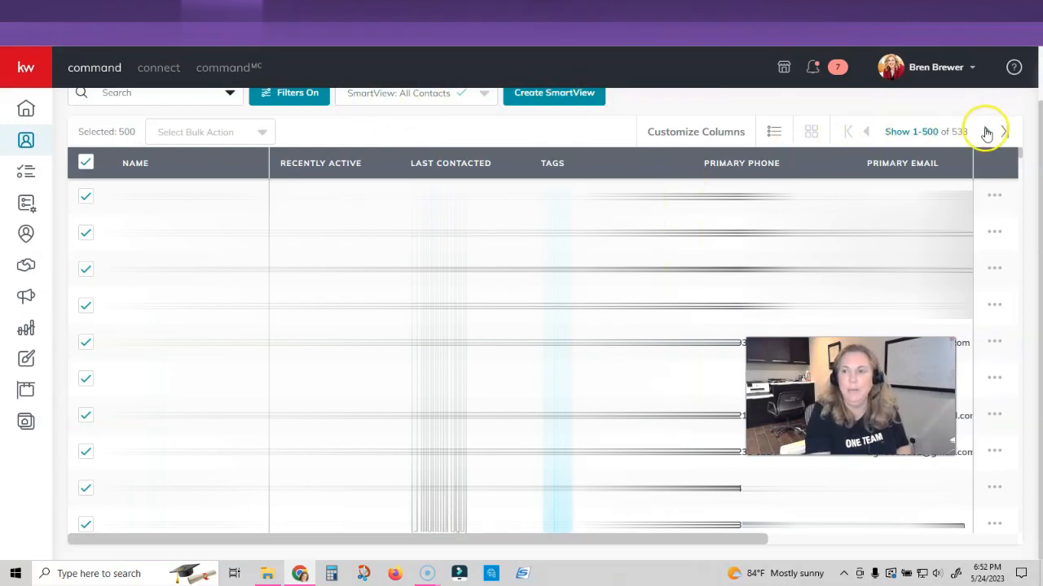
# - On the last page, select all 33 remaining contacts and choose Add to SmartPlan
pyautogui.click(987, 133)
pyautogui.click(87, 163)
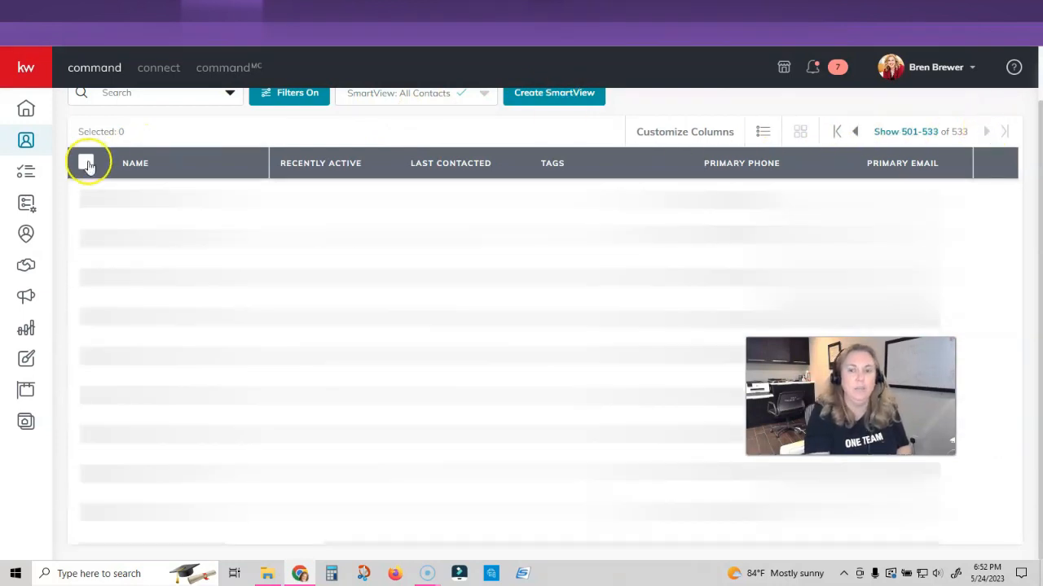
pyautogui.click(86, 163)
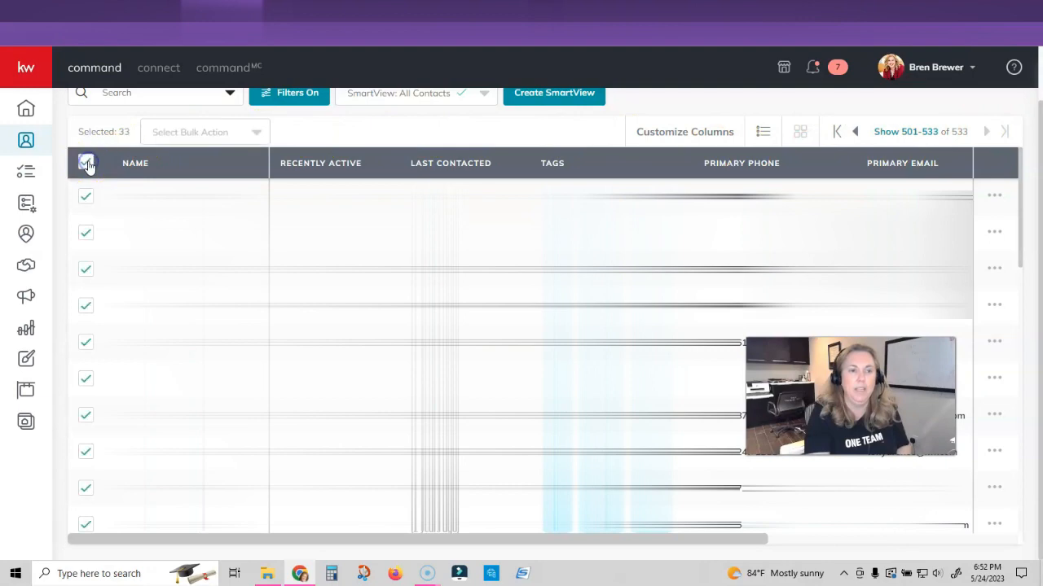
pyautogui.click(225, 133)
pyautogui.click(180, 298)
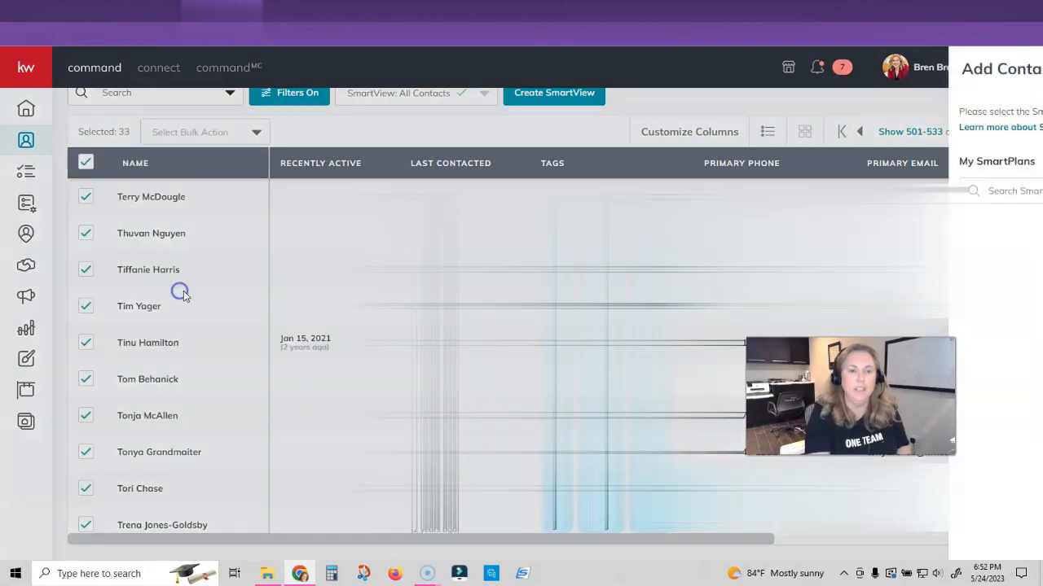
# - Queue them for the June 2 open-house plan, dropping 4 without e-mail, starting 5/31/2023
pyautogui.click(950, 244)
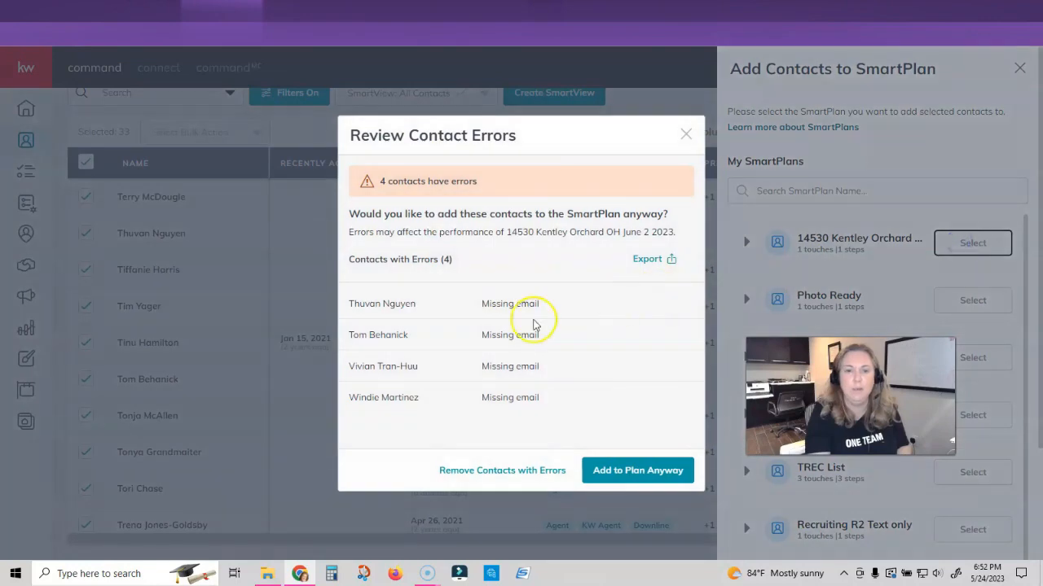
pyautogui.click(515, 476)
pyautogui.click(368, 273)
pyautogui.click(492, 332)
pyautogui.scroll(-2, 603, 302)
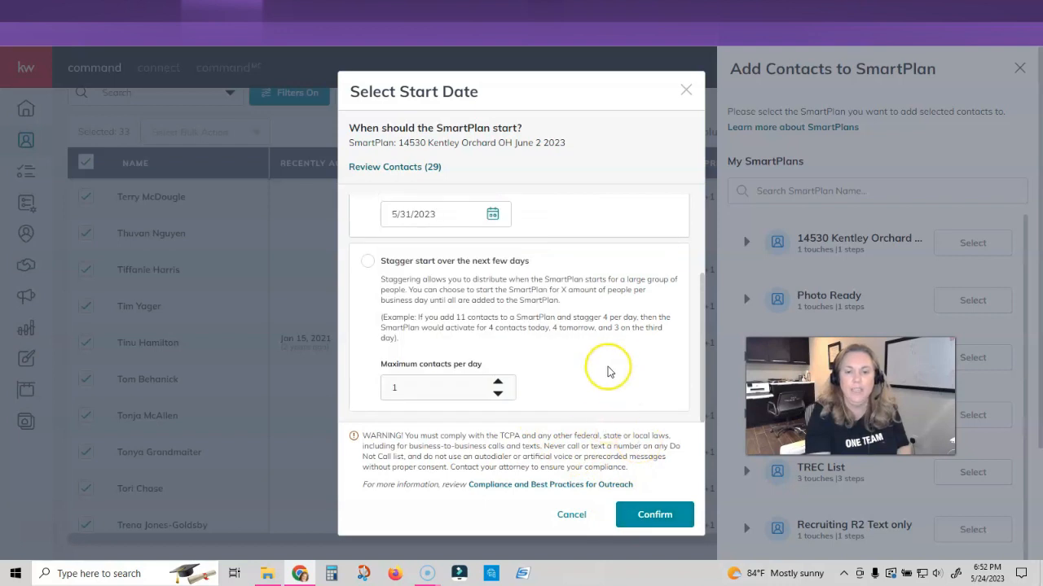
pyautogui.click(571, 514)
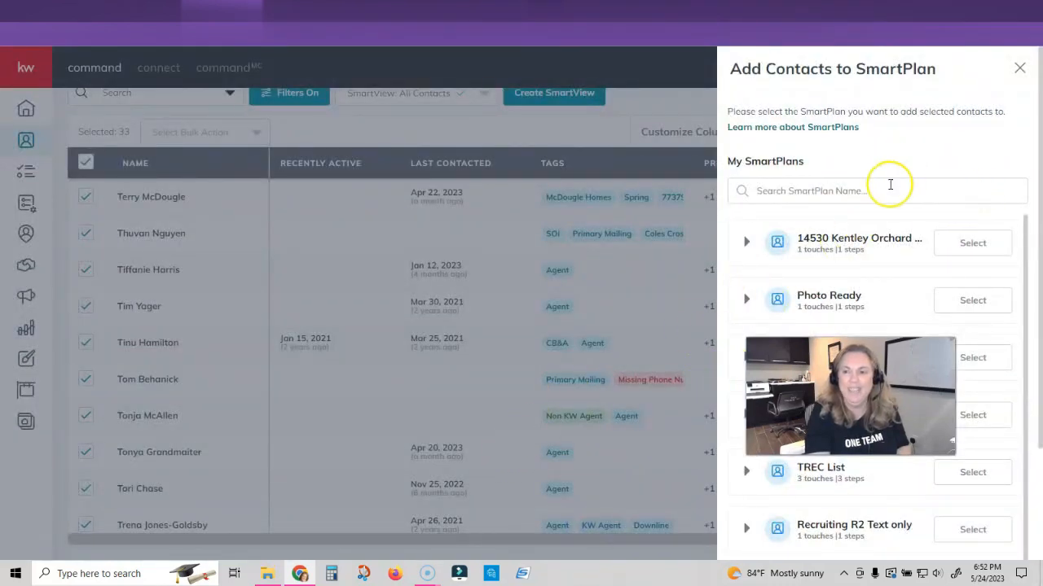